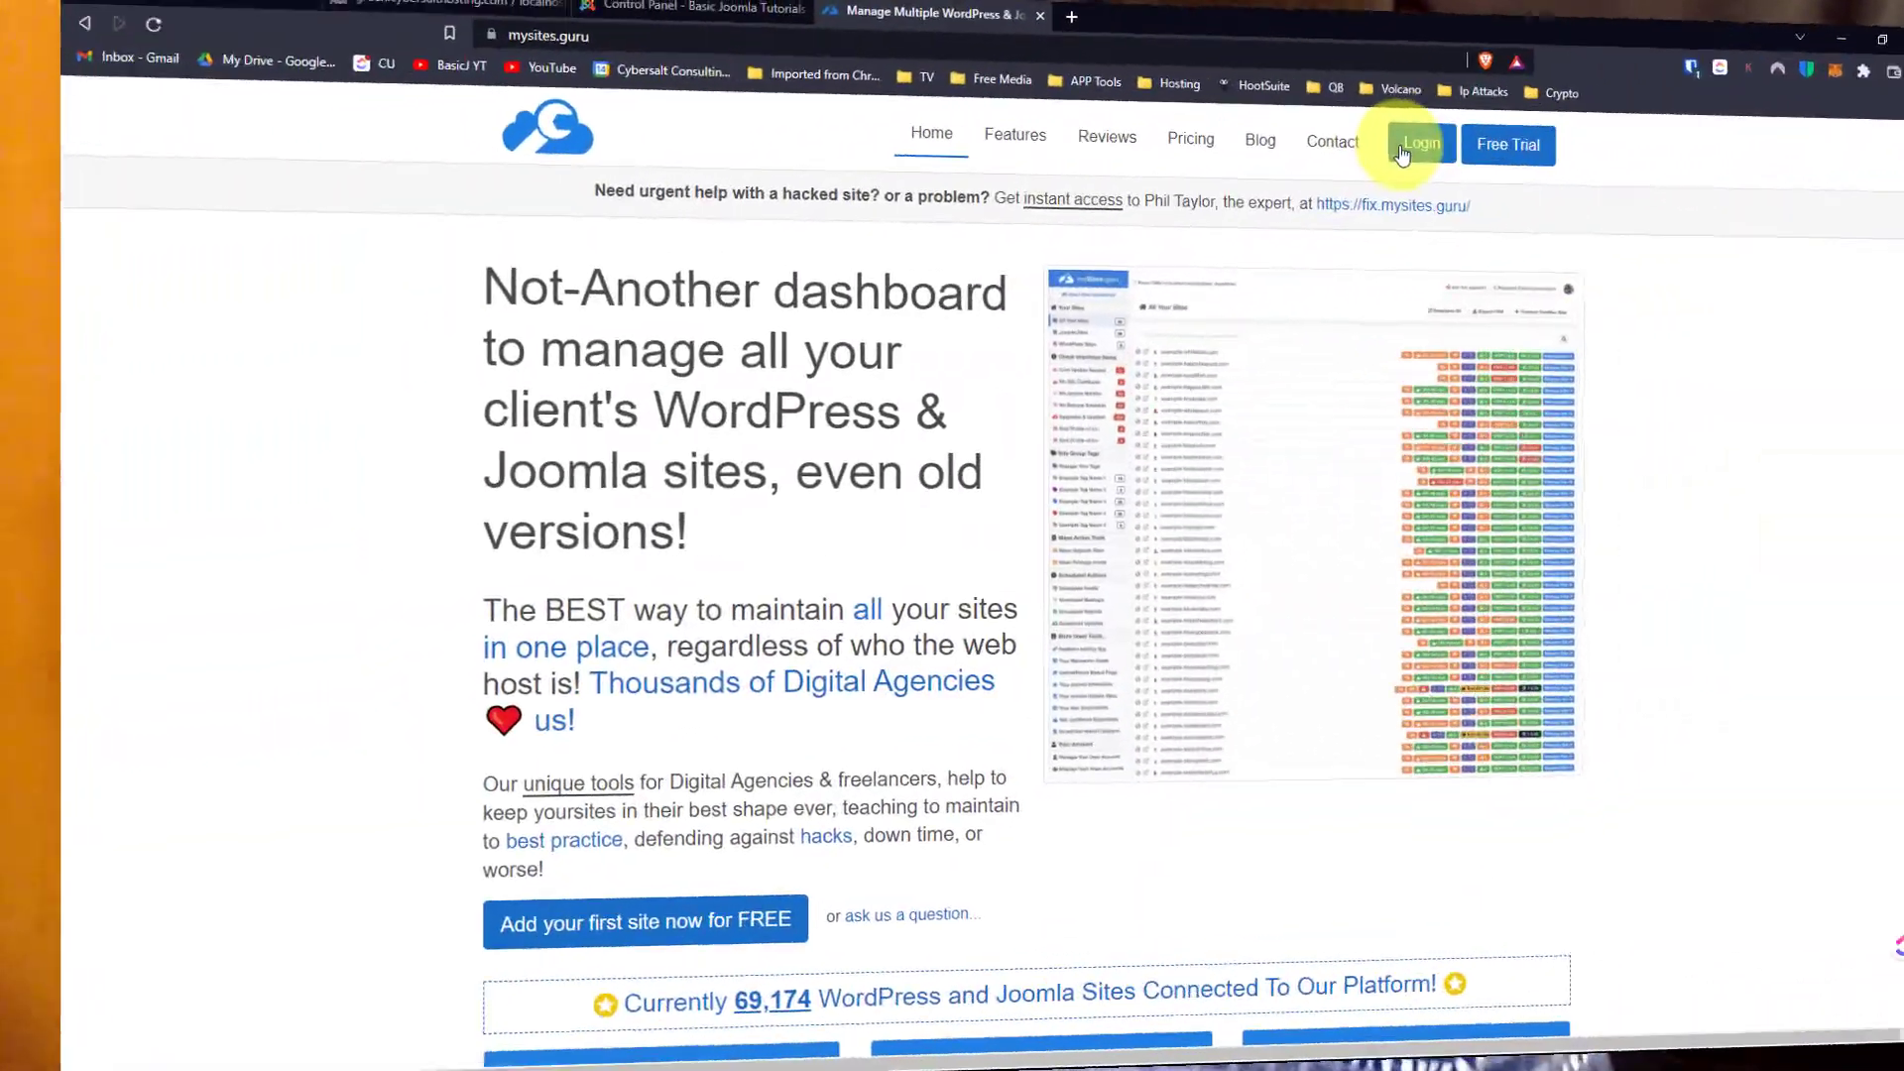
# - Log in to MySites.guru and scroll through the Joomla site's configuration, folder and file audit checks
pyautogui.click(1315, 146)
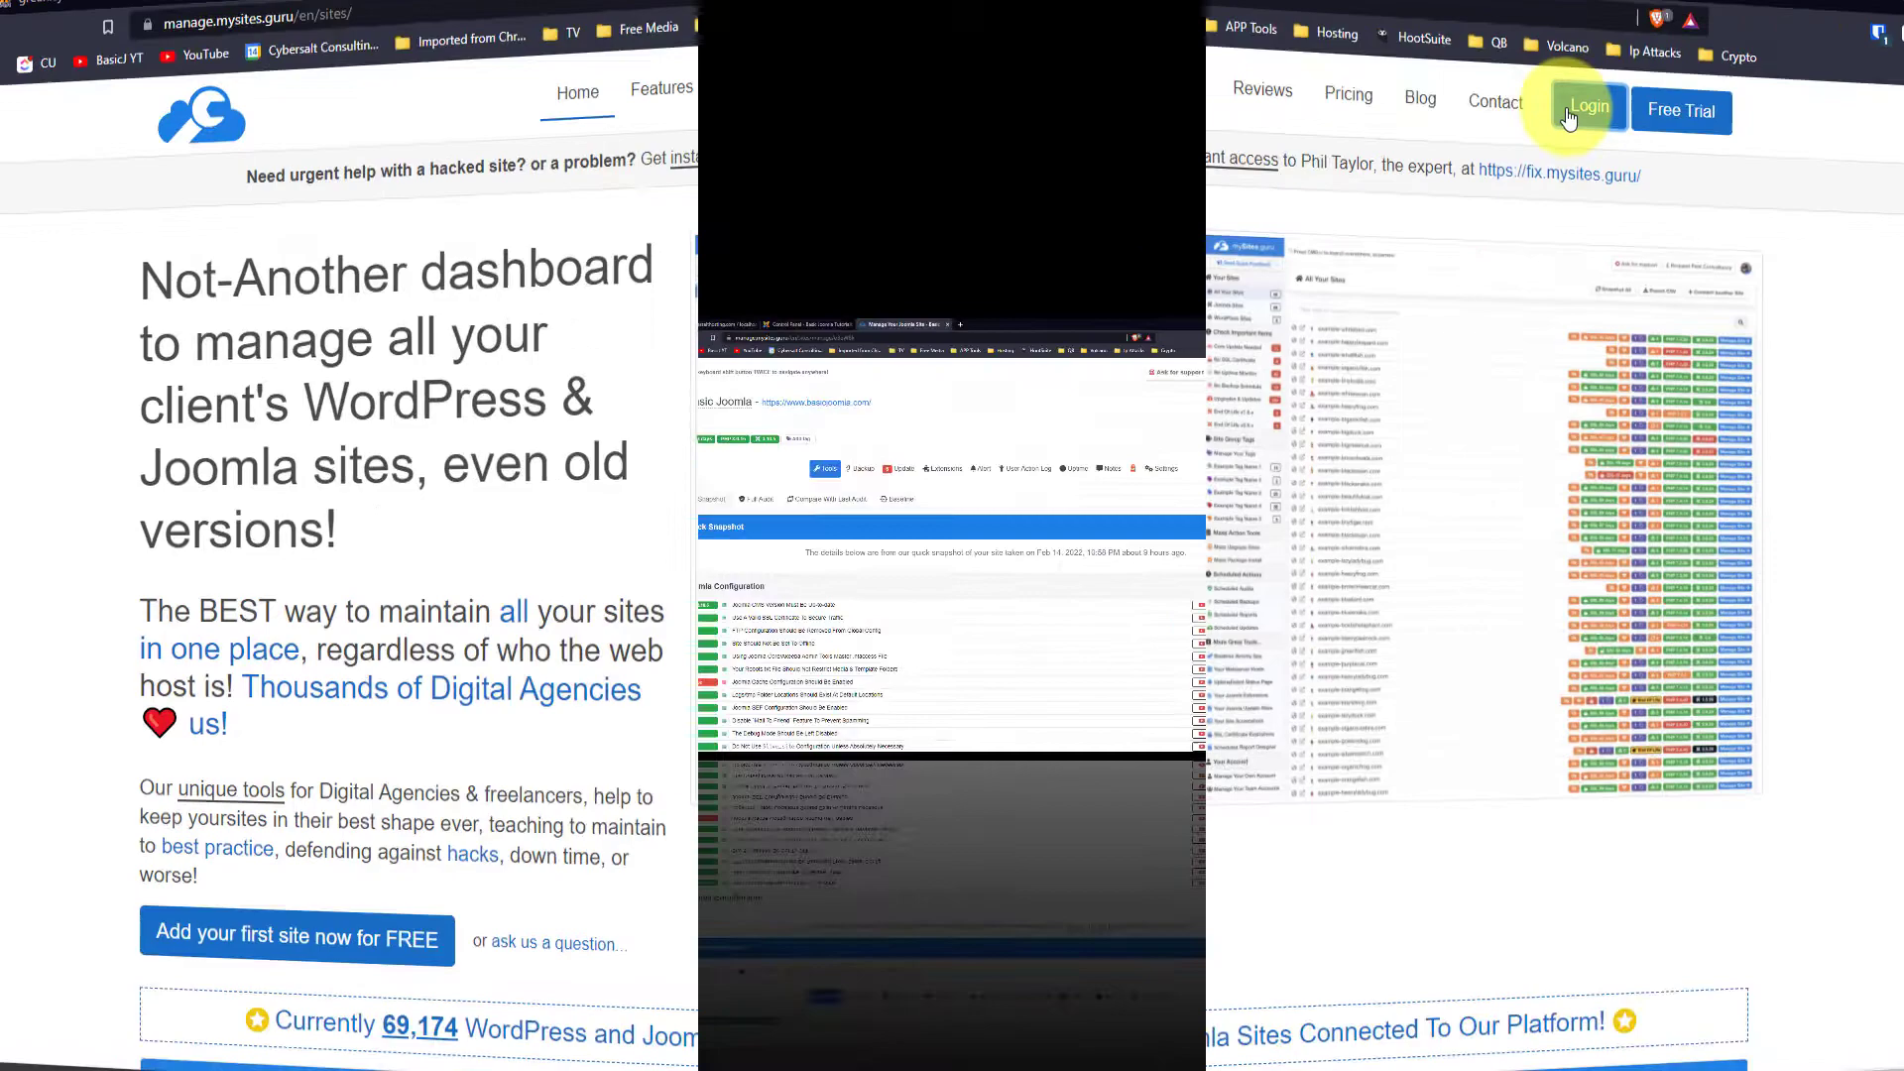
pyautogui.scroll(-2, 1057, 387)
pyautogui.scroll(-9, 1059, 395)
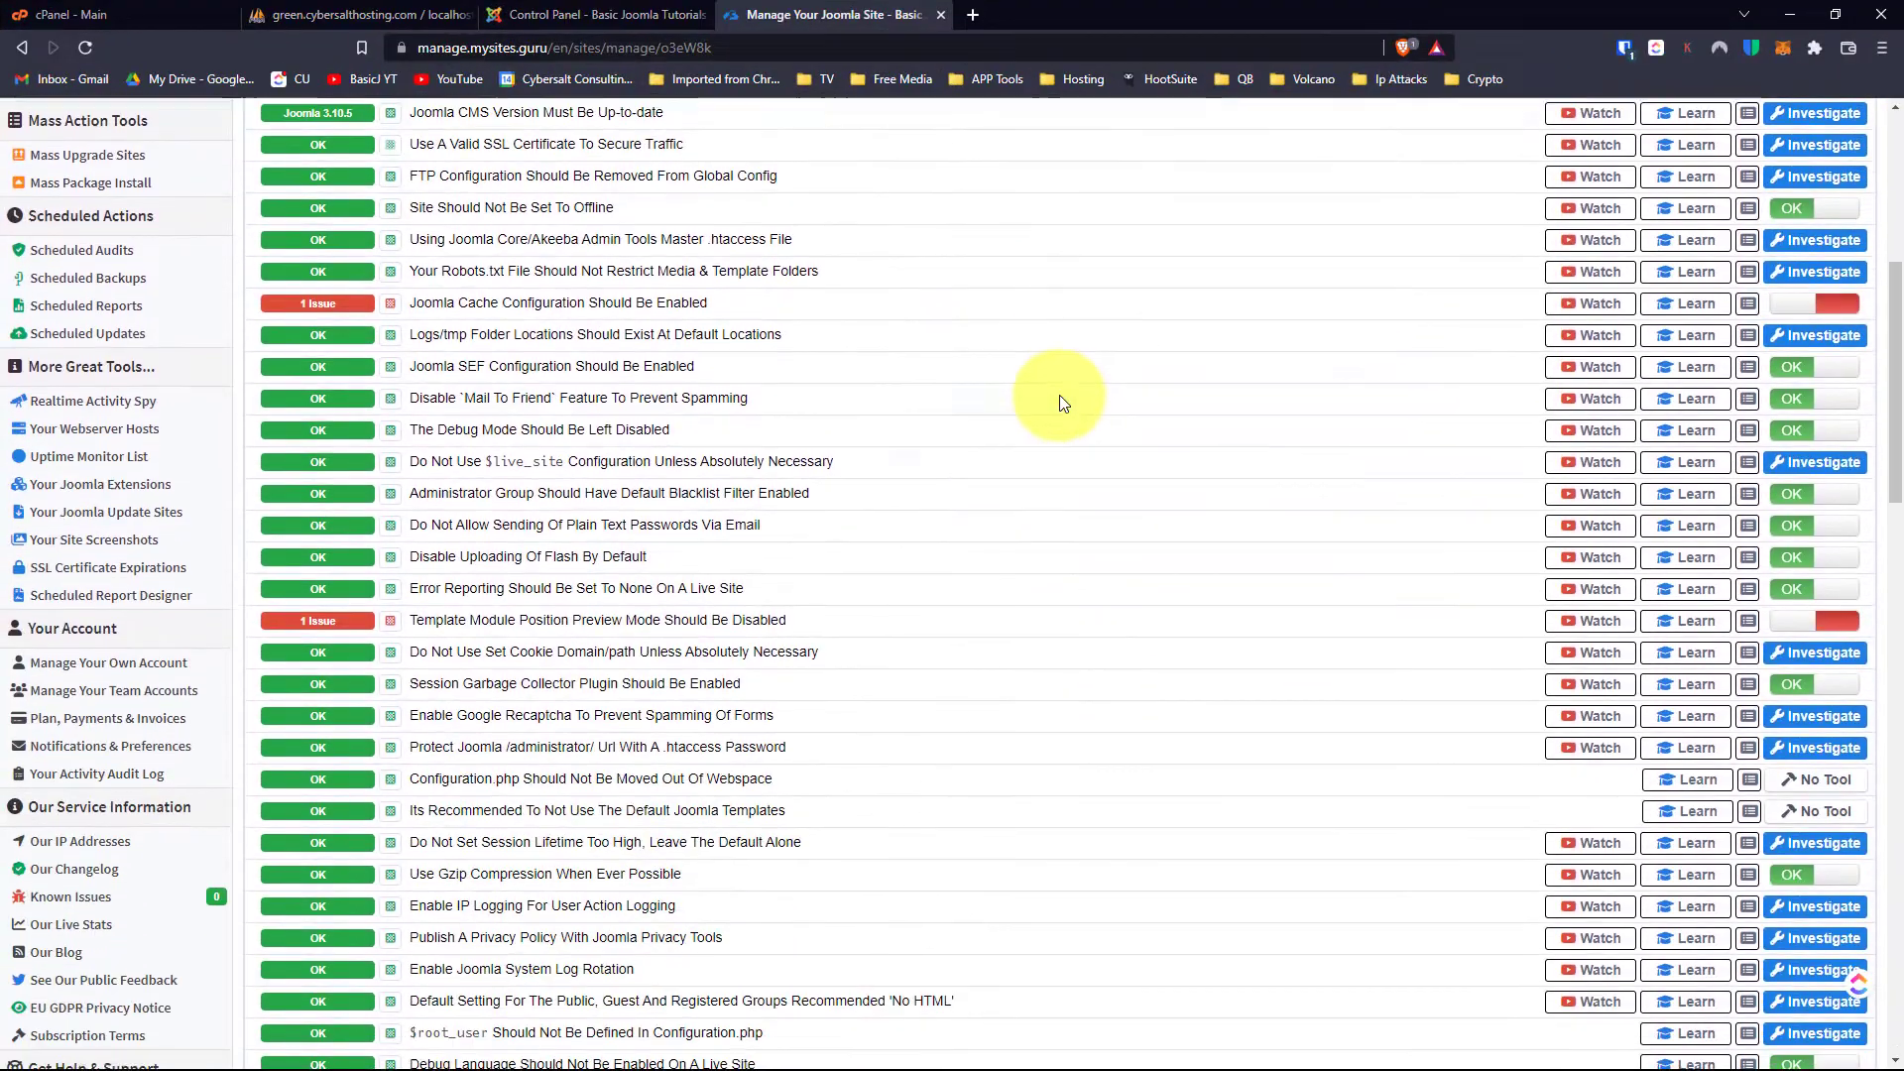
pyautogui.scroll(-7, 1056, 401)
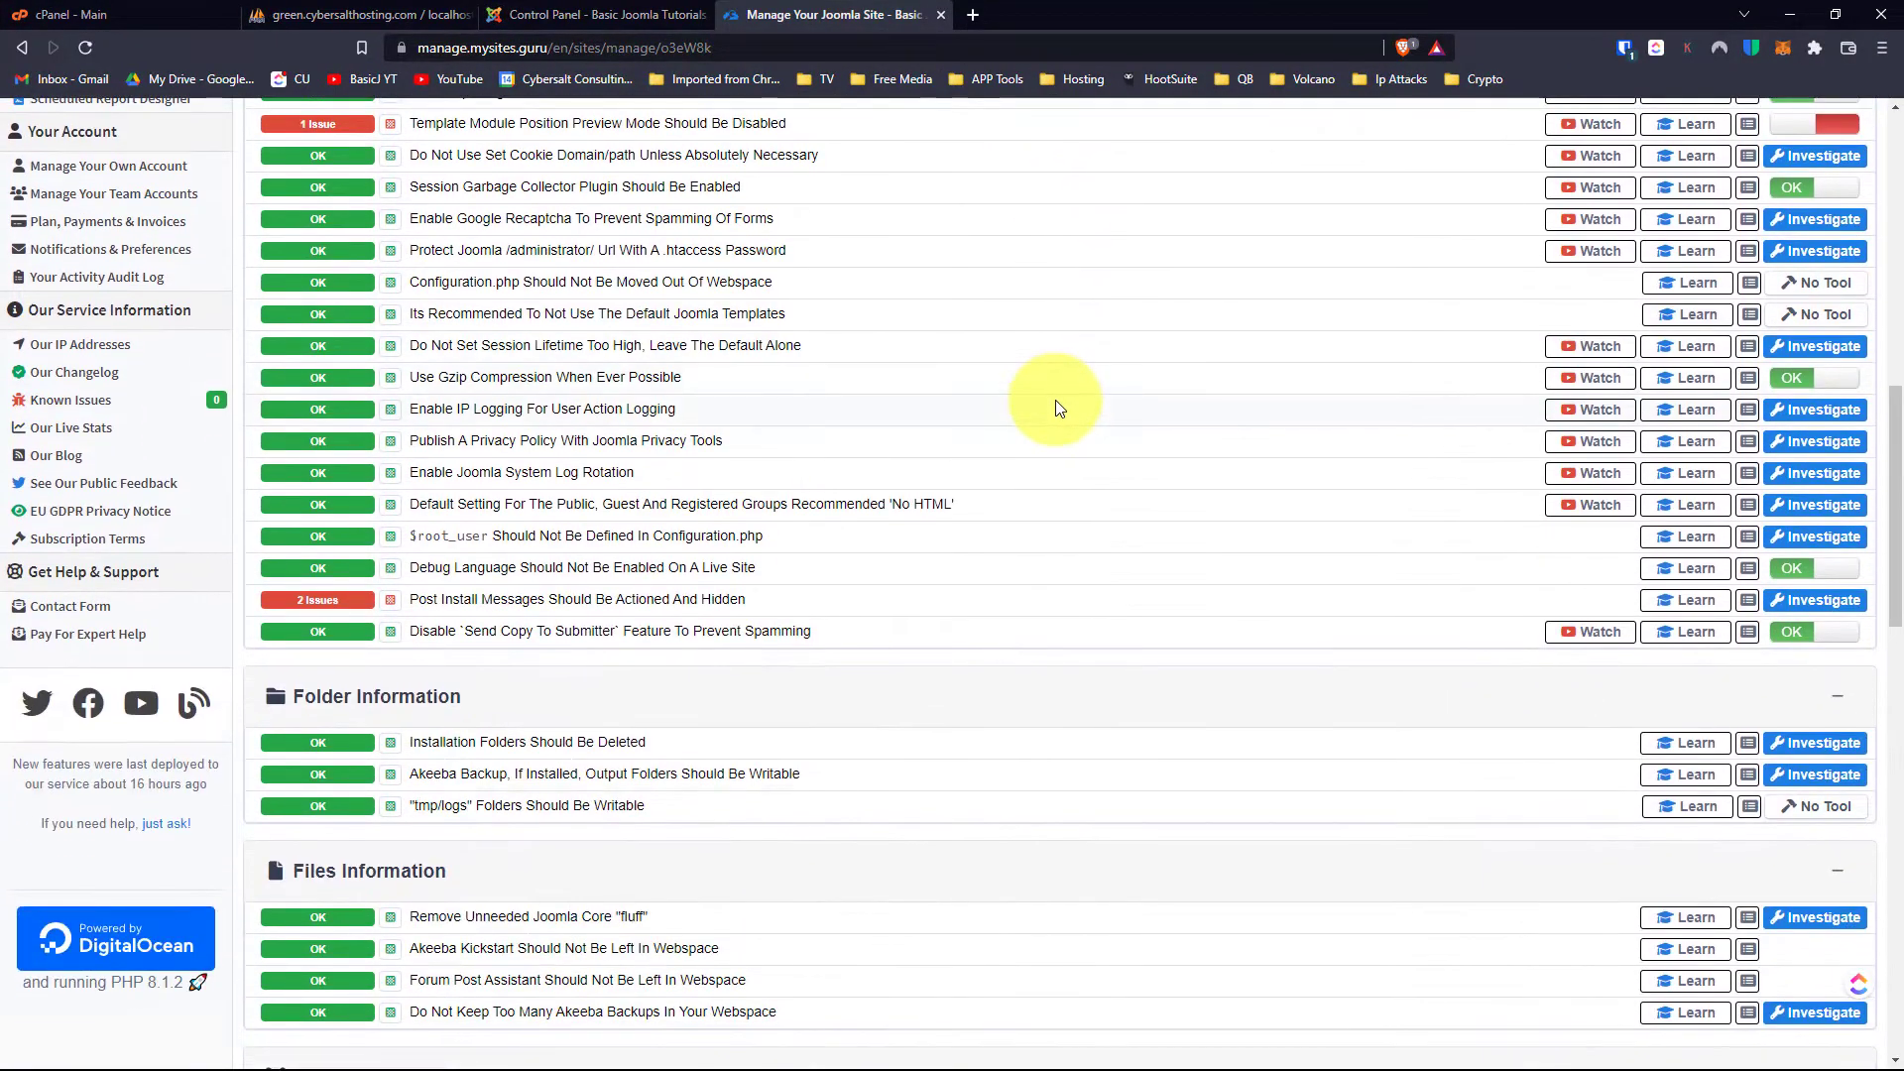
pyautogui.scroll(-3, 1055, 400)
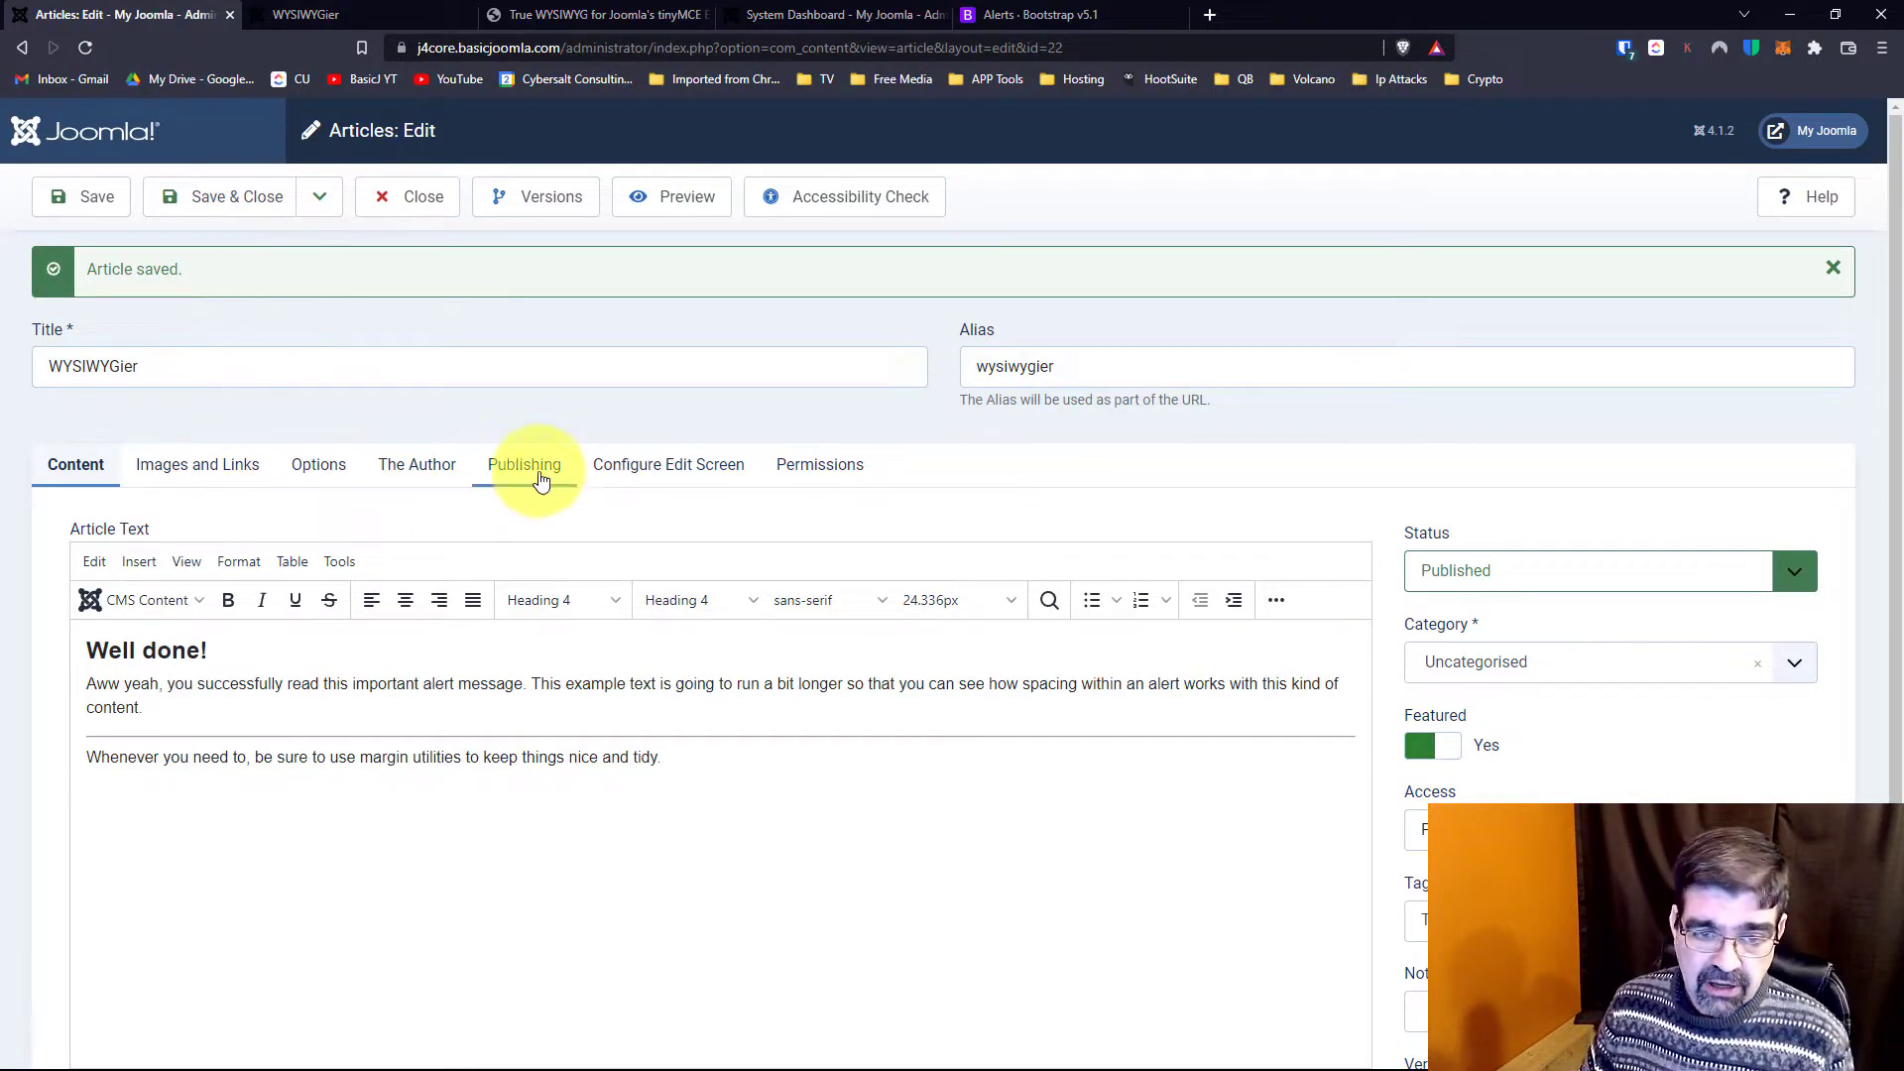
# - Review the WYSIWYGier article's unstyled Well done! alert in the editor, then view the live front-end page
pyautogui.scroll(-1, 541, 466)
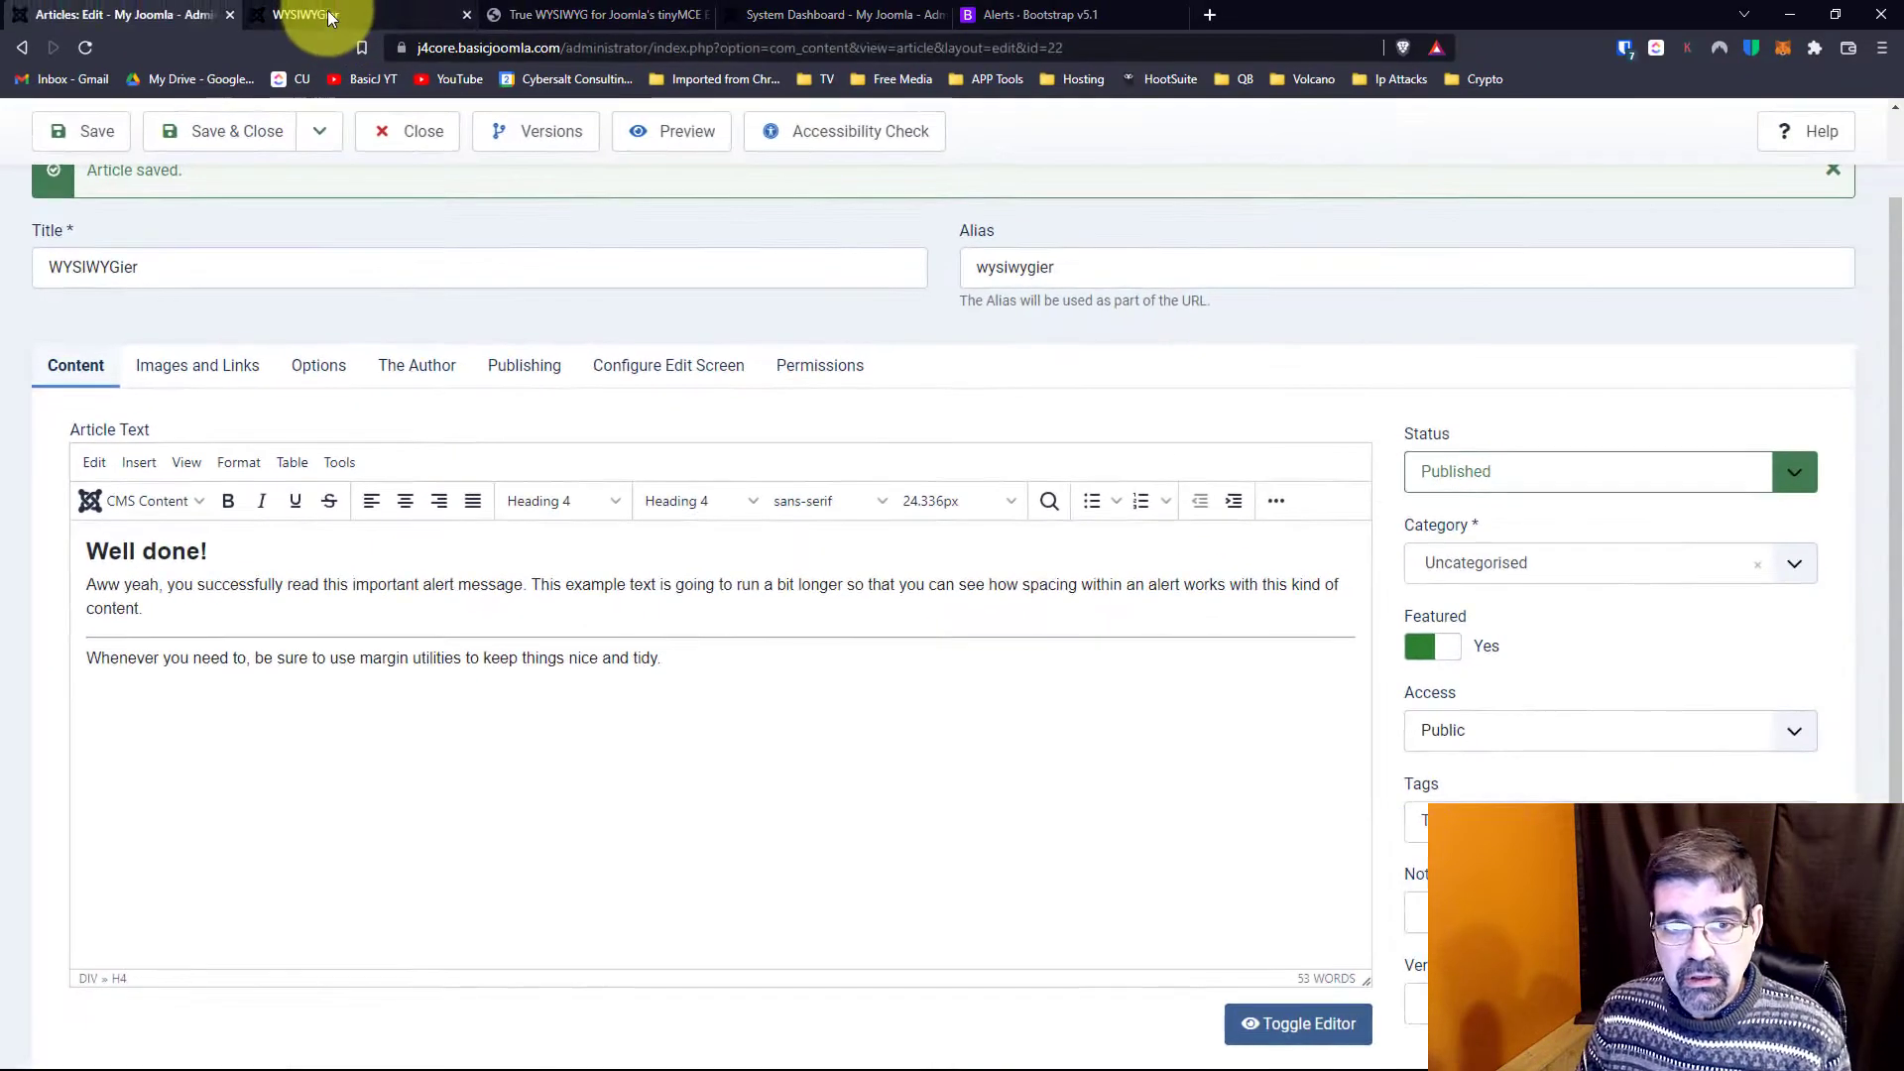
pyautogui.click(307, 14)
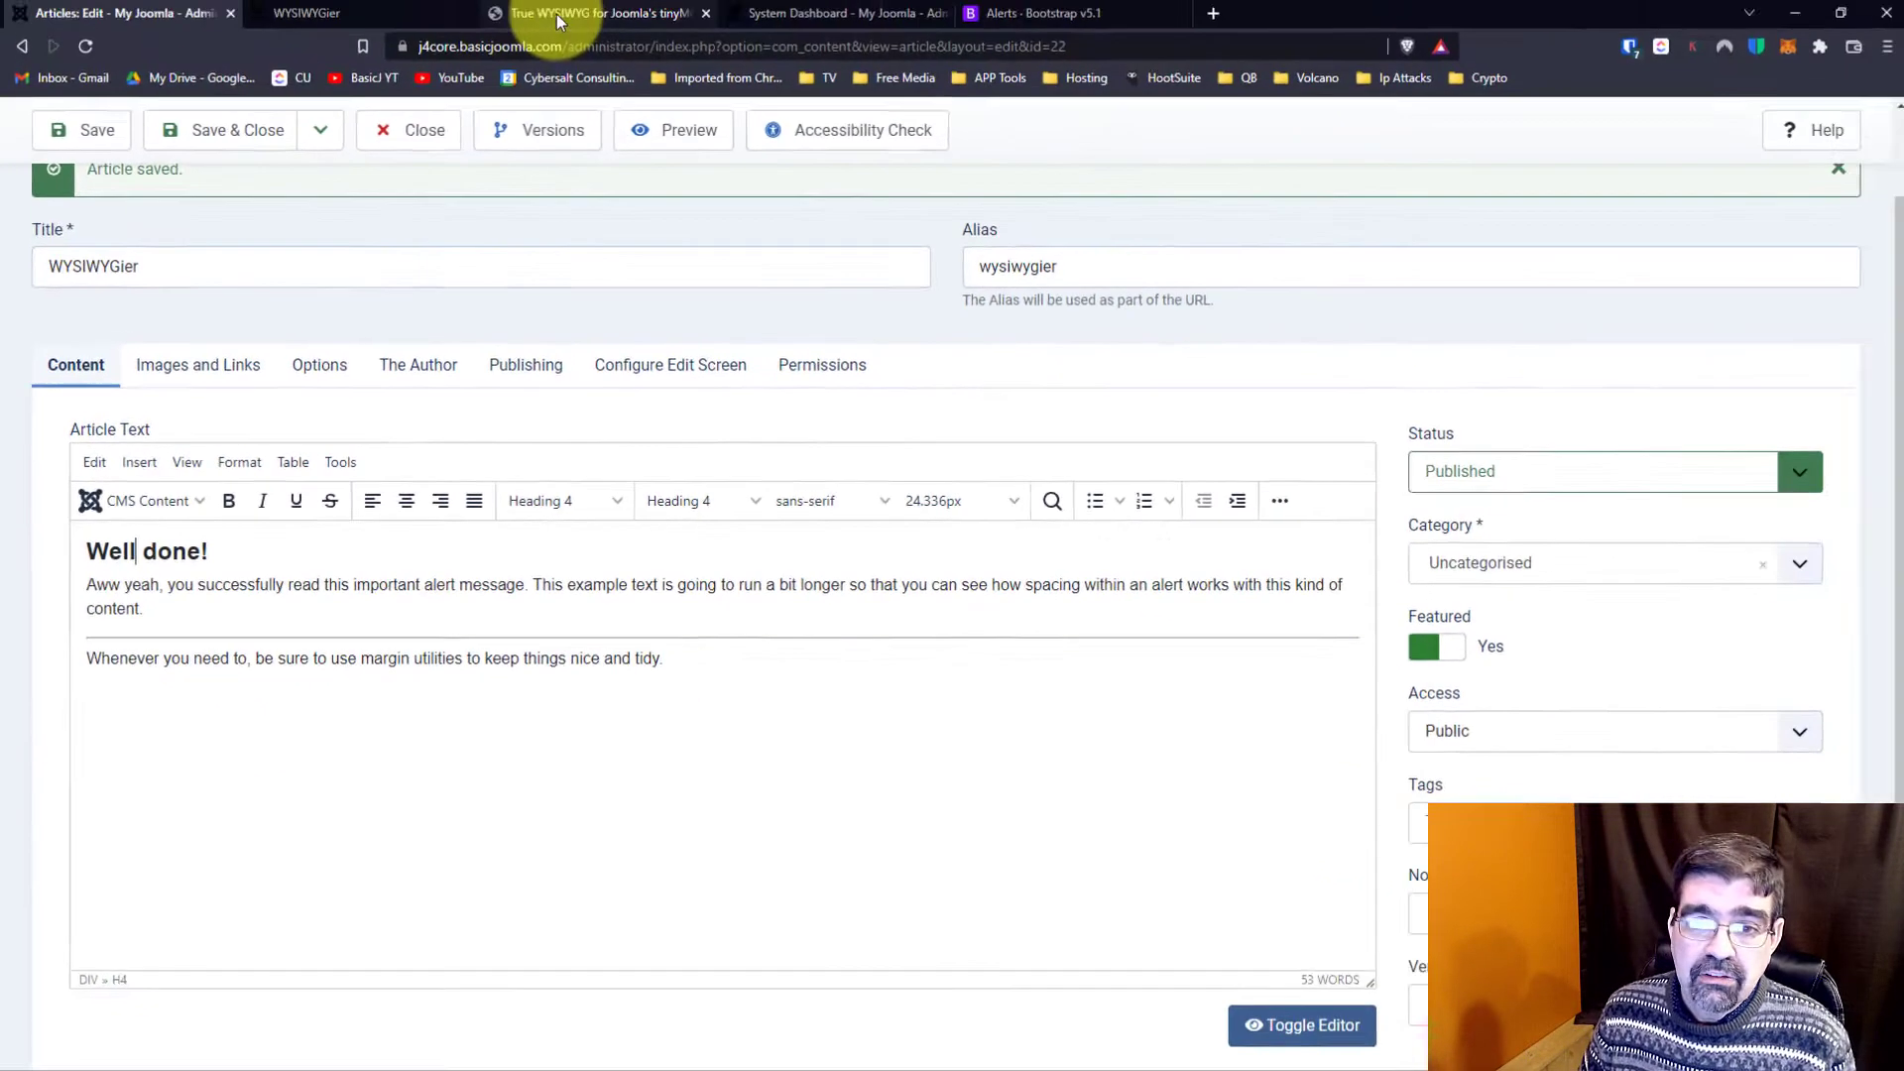
# - Go to the True WYSIWYG for Joomla's tinyMCE plugin page and find the plg_system_wysiwygtinymce_1.0.0 download
pyautogui.click(555, 15)
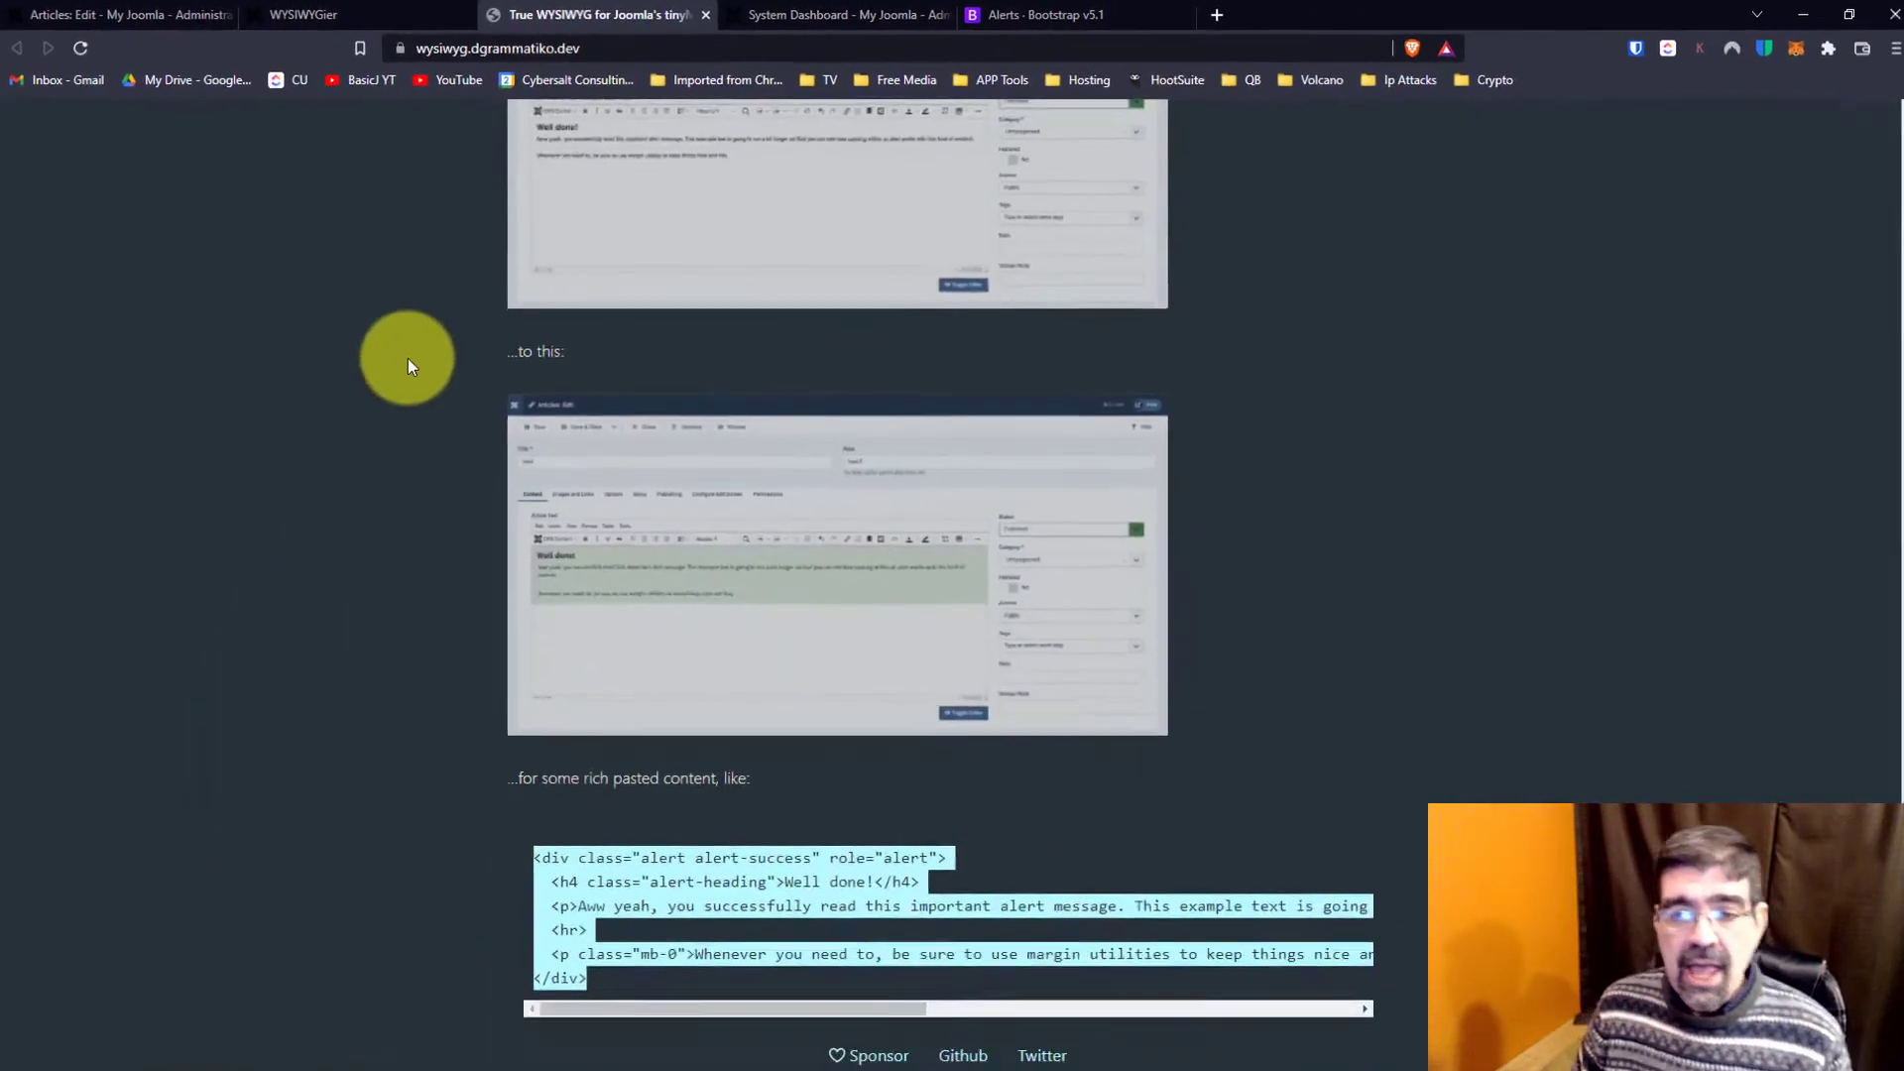
pyautogui.scroll(8, 408, 359)
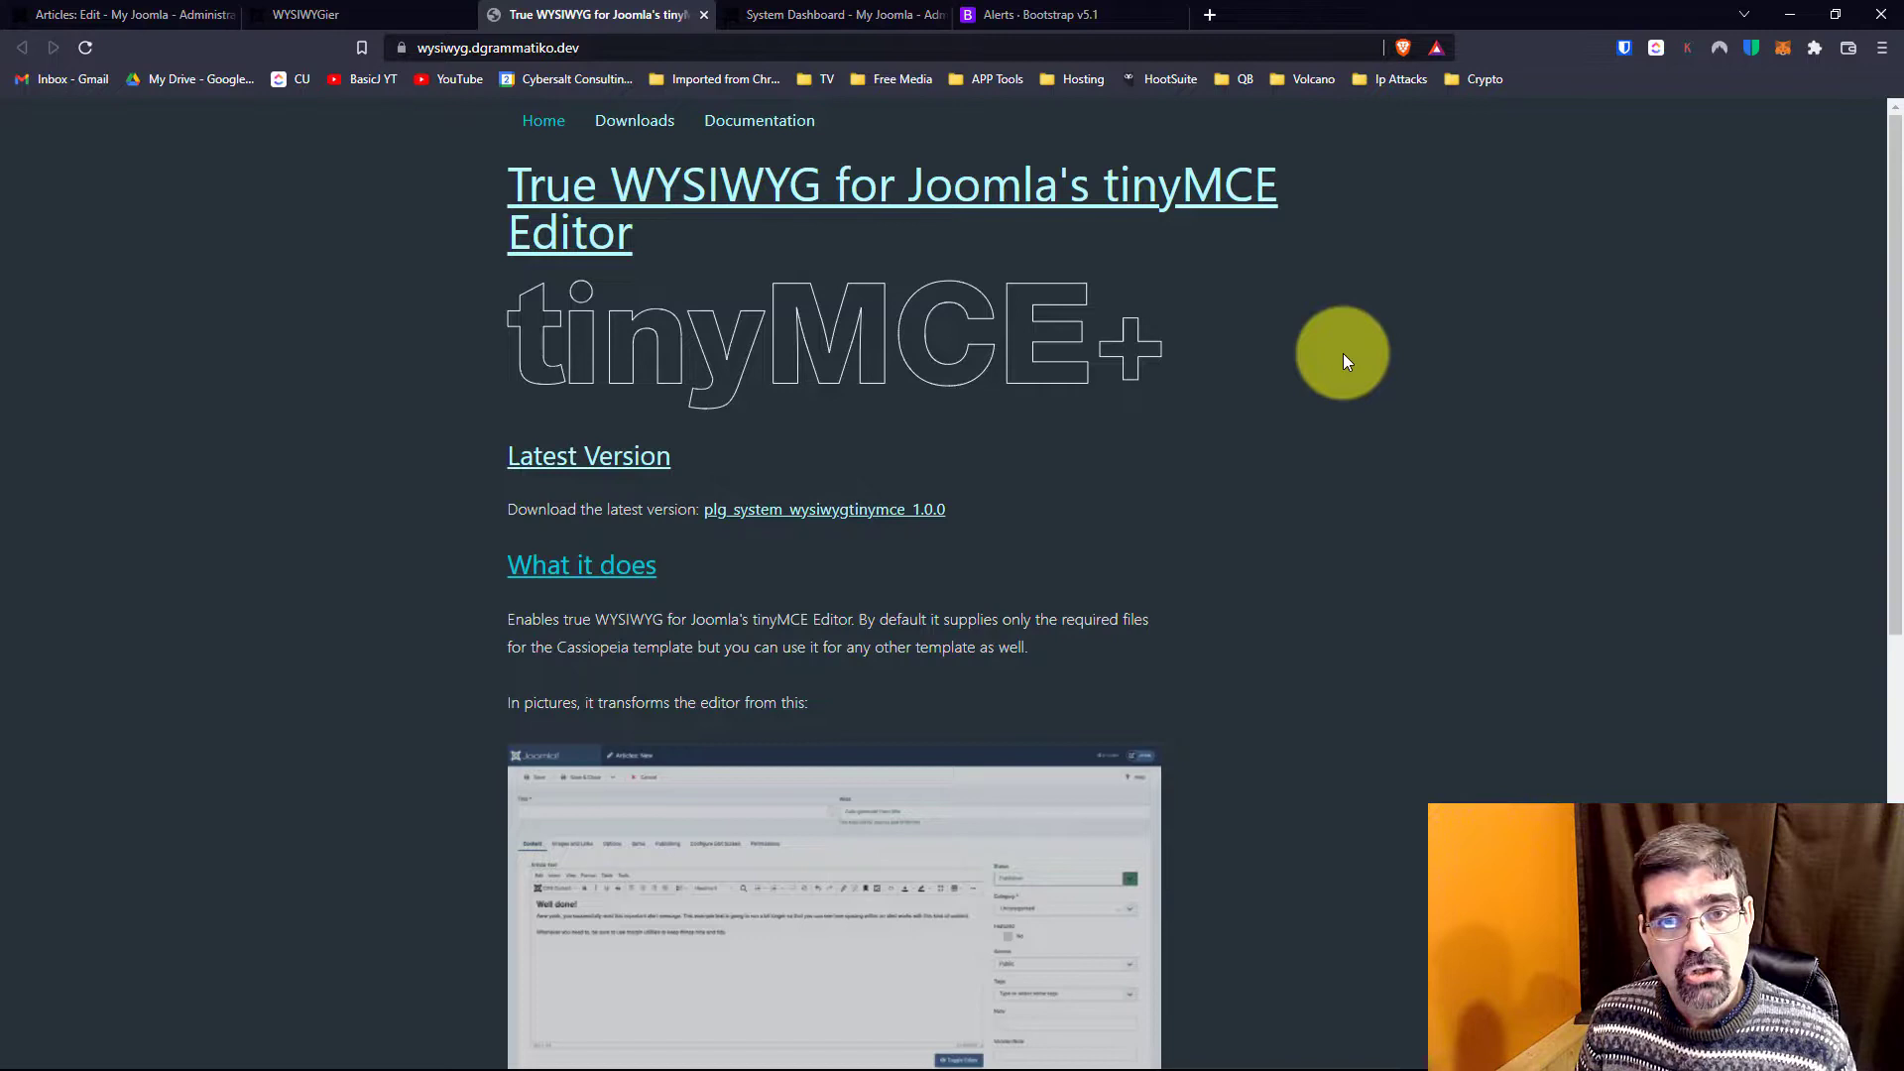
pyautogui.scroll(-2, 1187, 330)
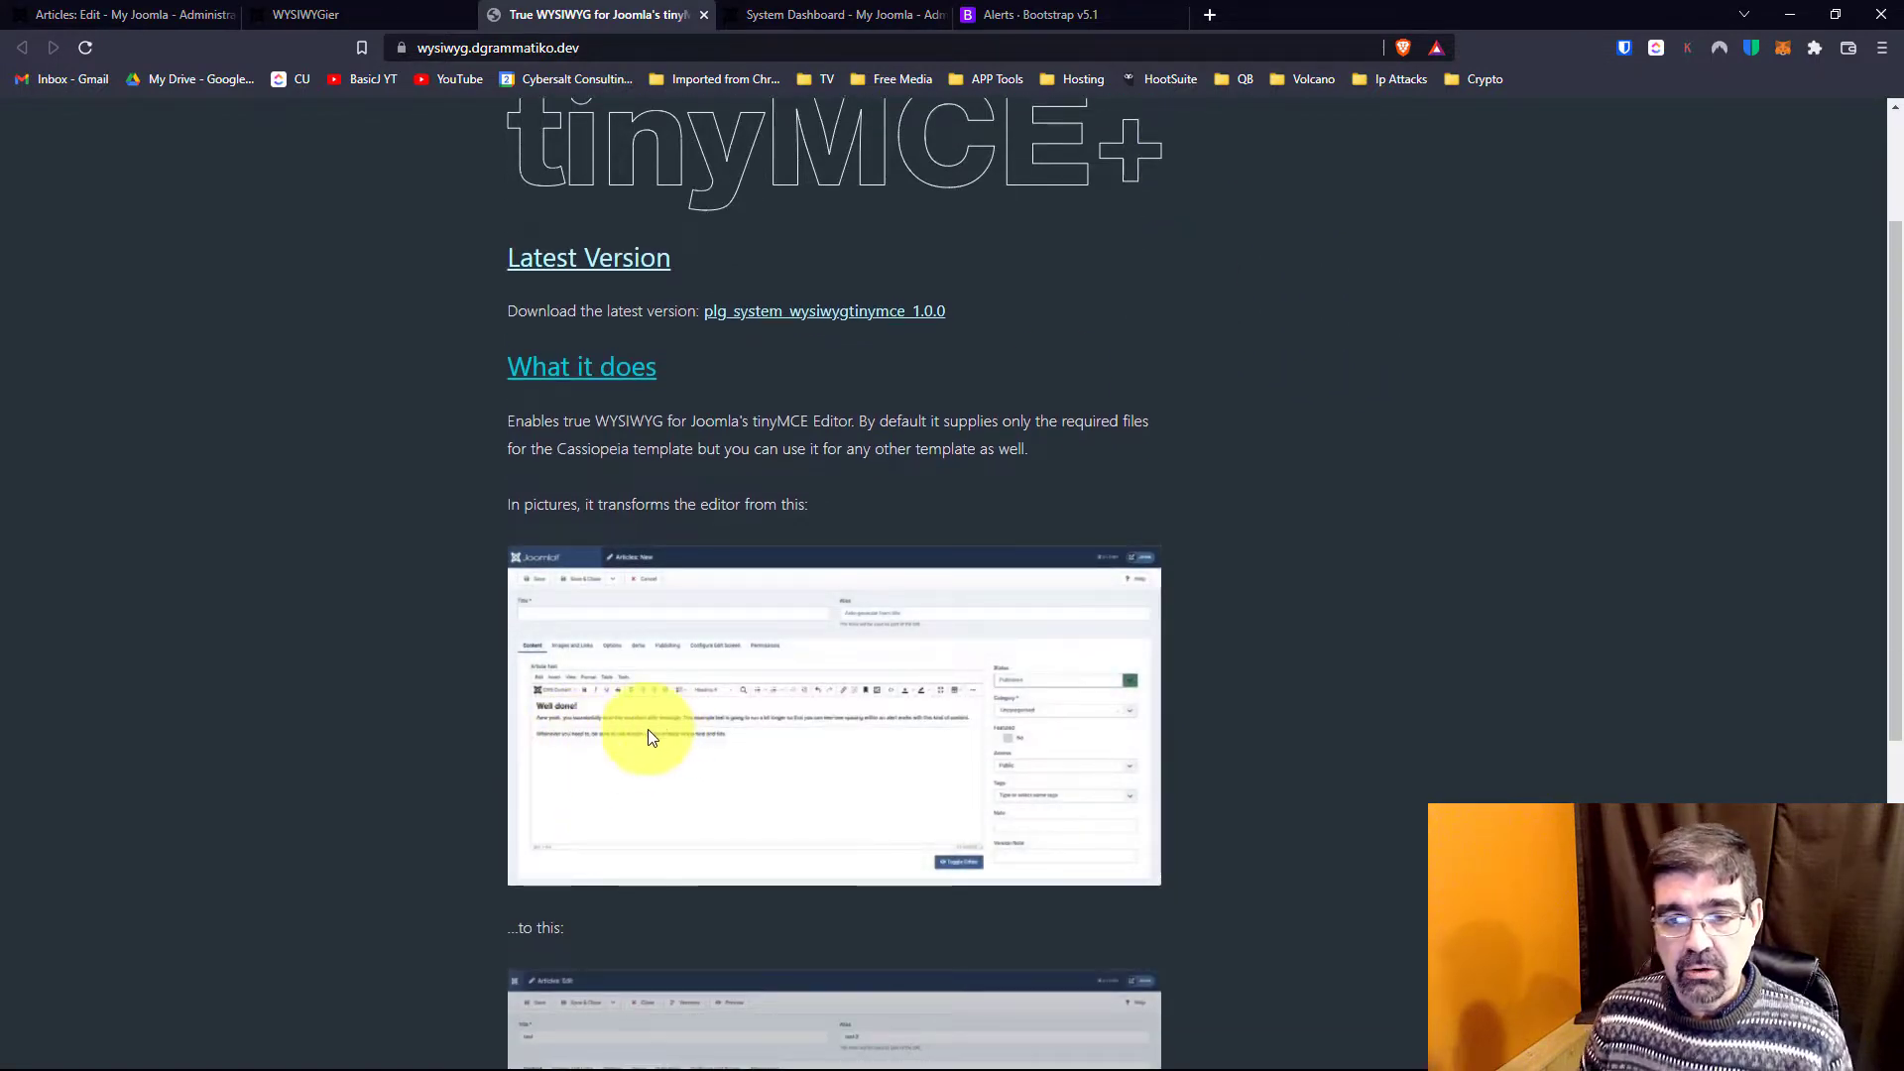
pyautogui.scroll(2, 283, 591)
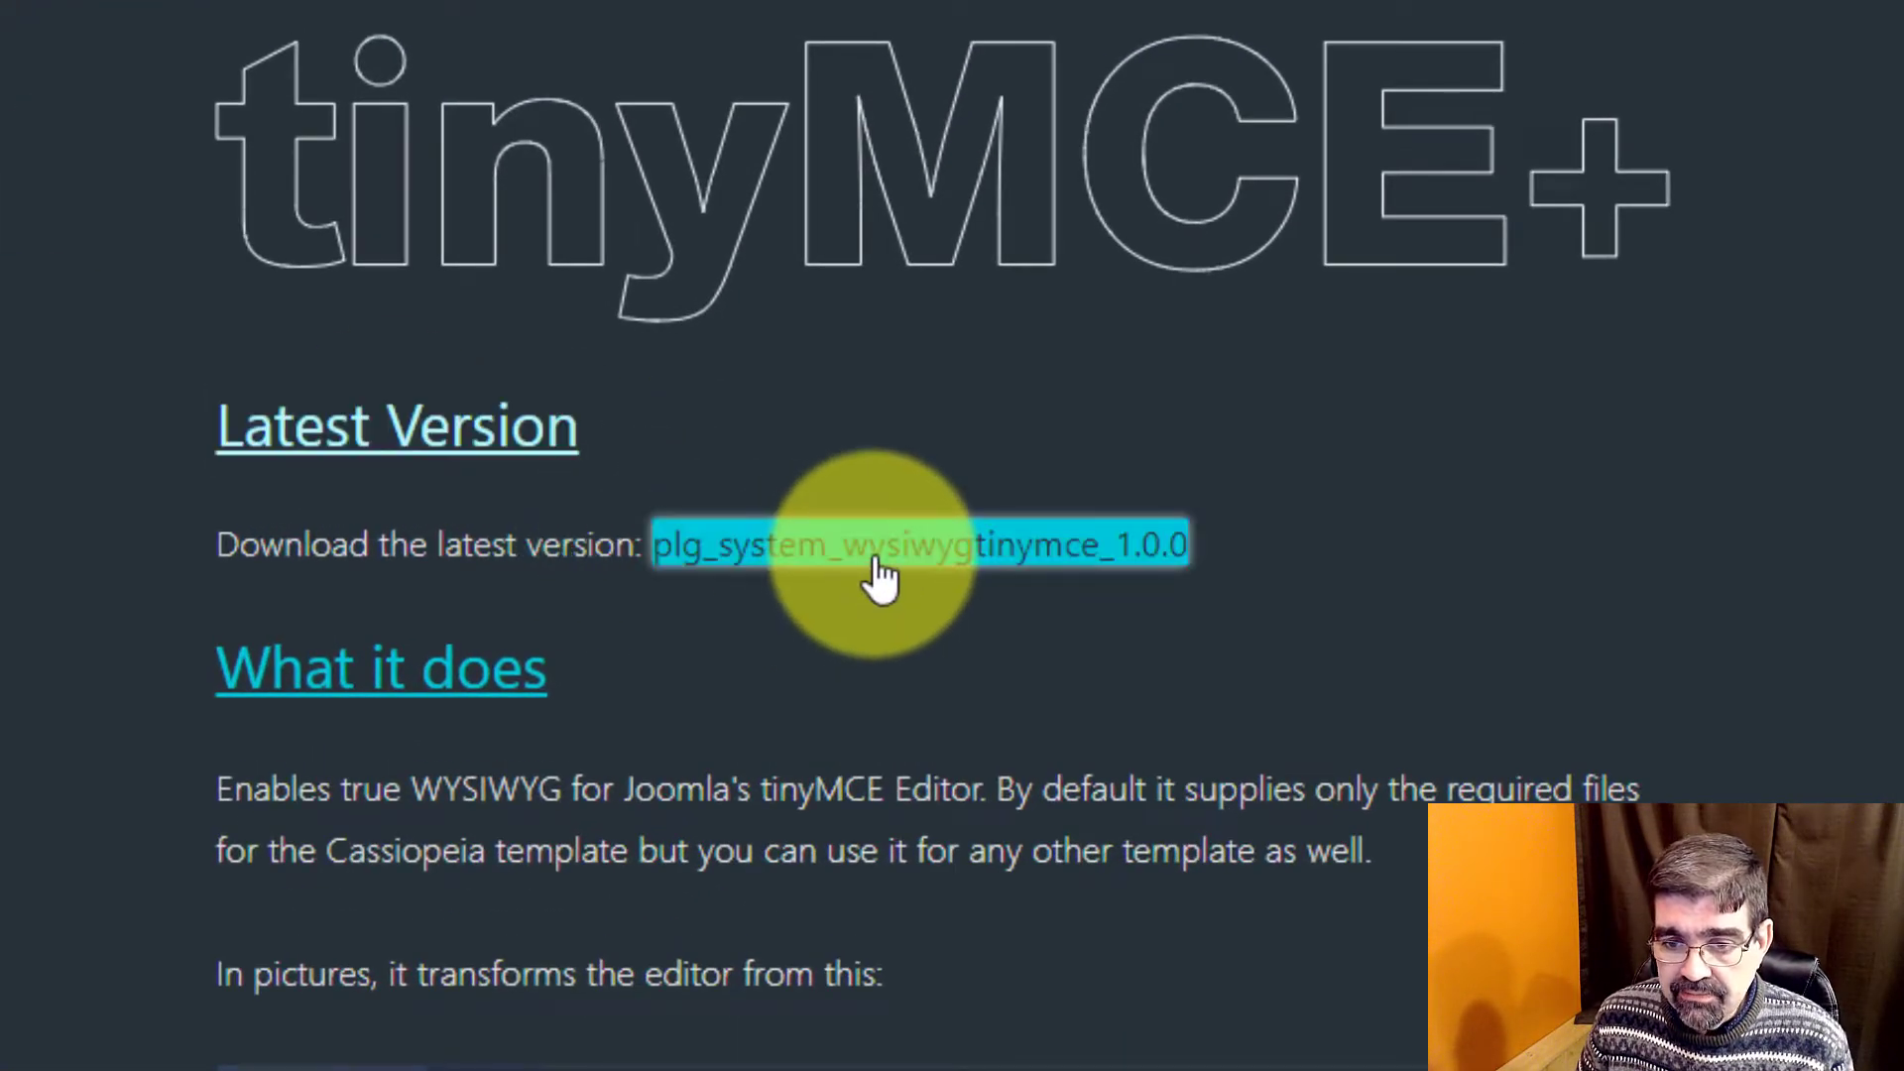
# - Download plg_system_wysiwygtinymce_1.0.0.zip and save it into the local wysiwygier folder
pyautogui.click(881, 580)
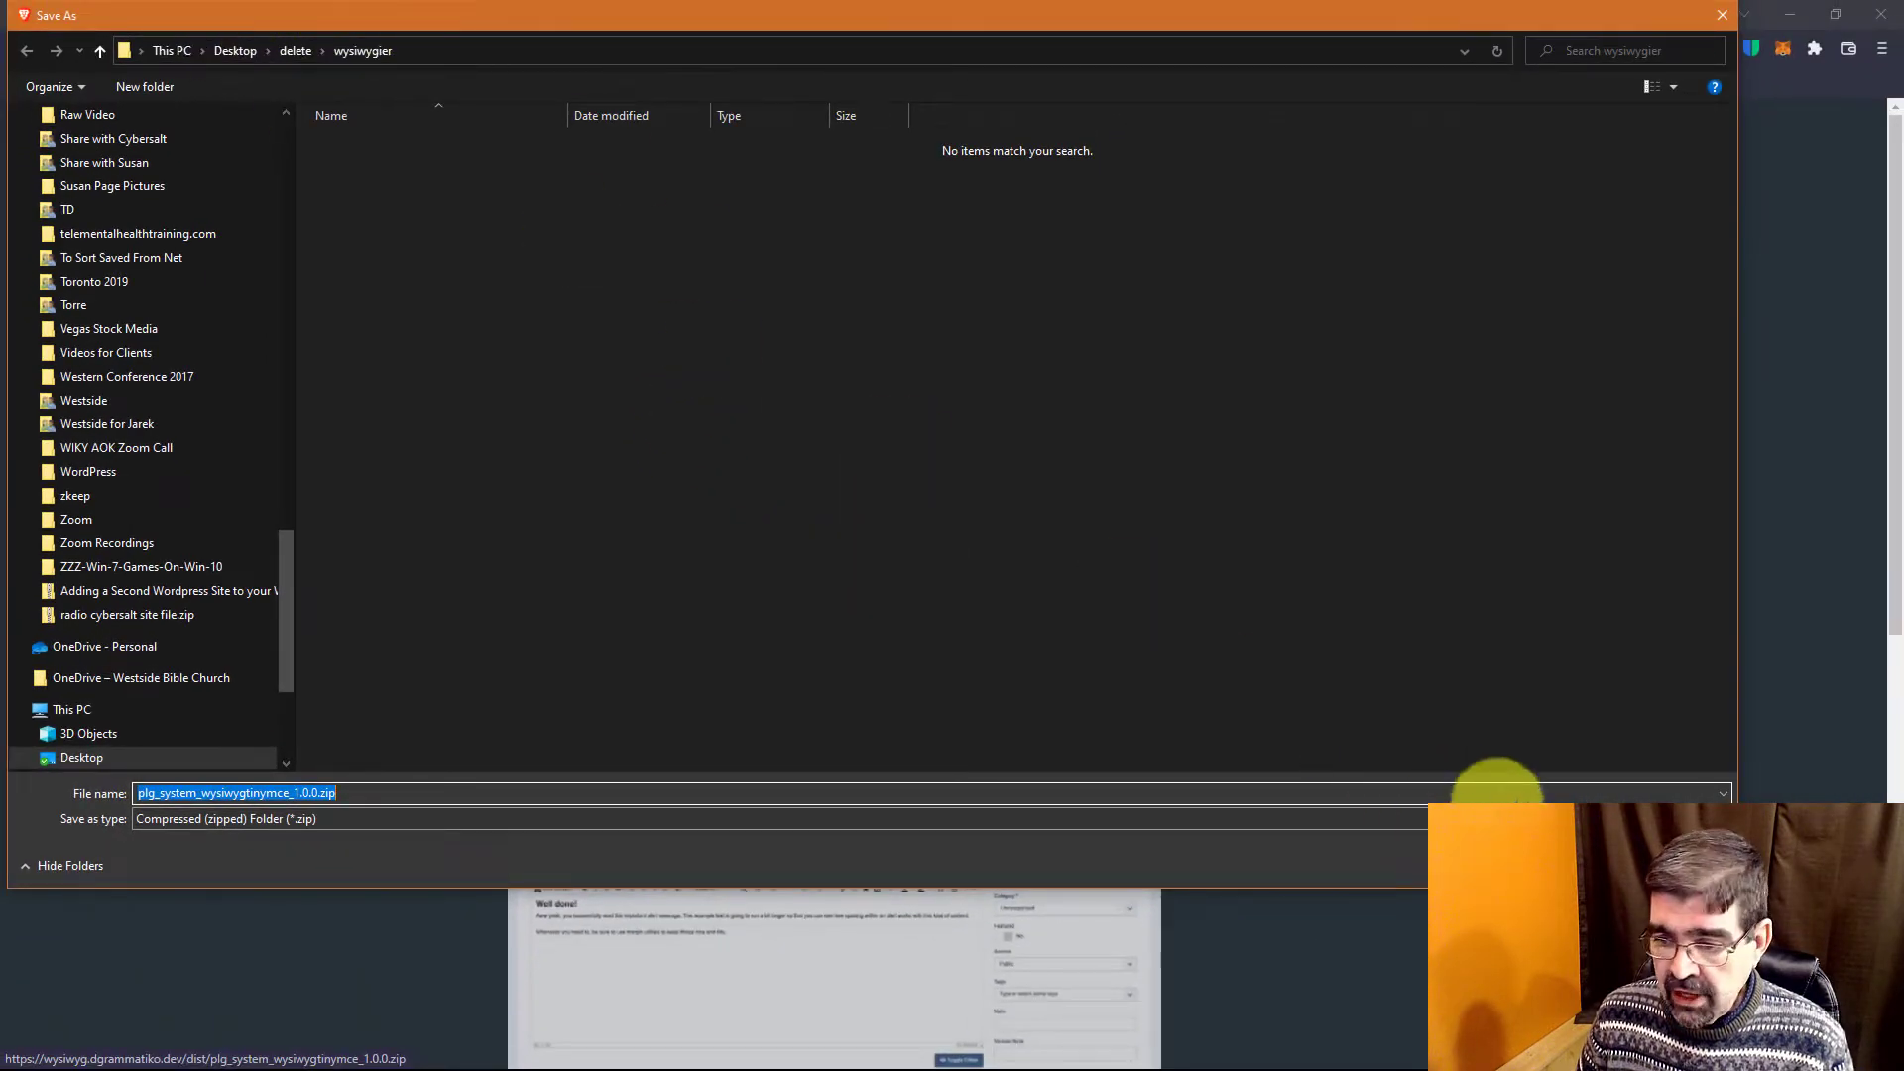
pyautogui.click(1577, 865)
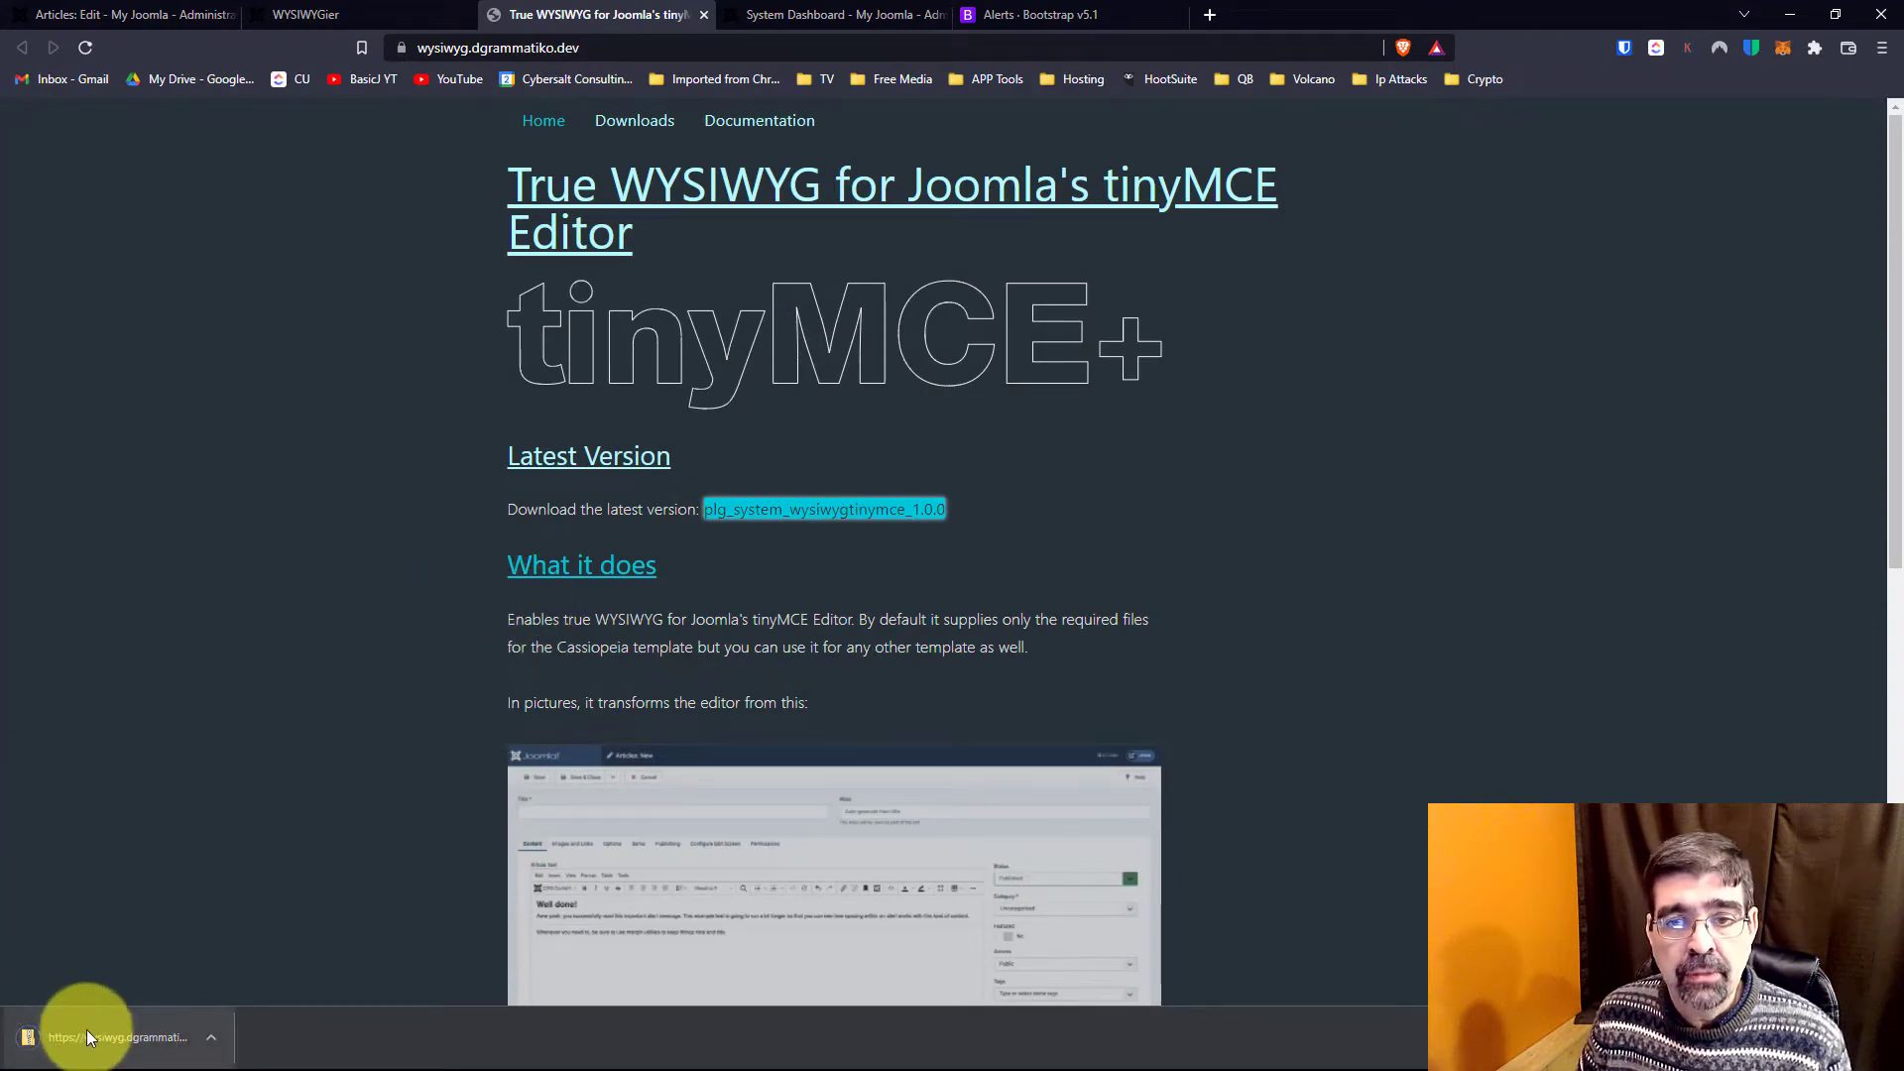
# - Install plg_system_wysiwygtinymce_1.0.0.zip by uploading it on the System > Install Extensions page
pyautogui.click(817, 14)
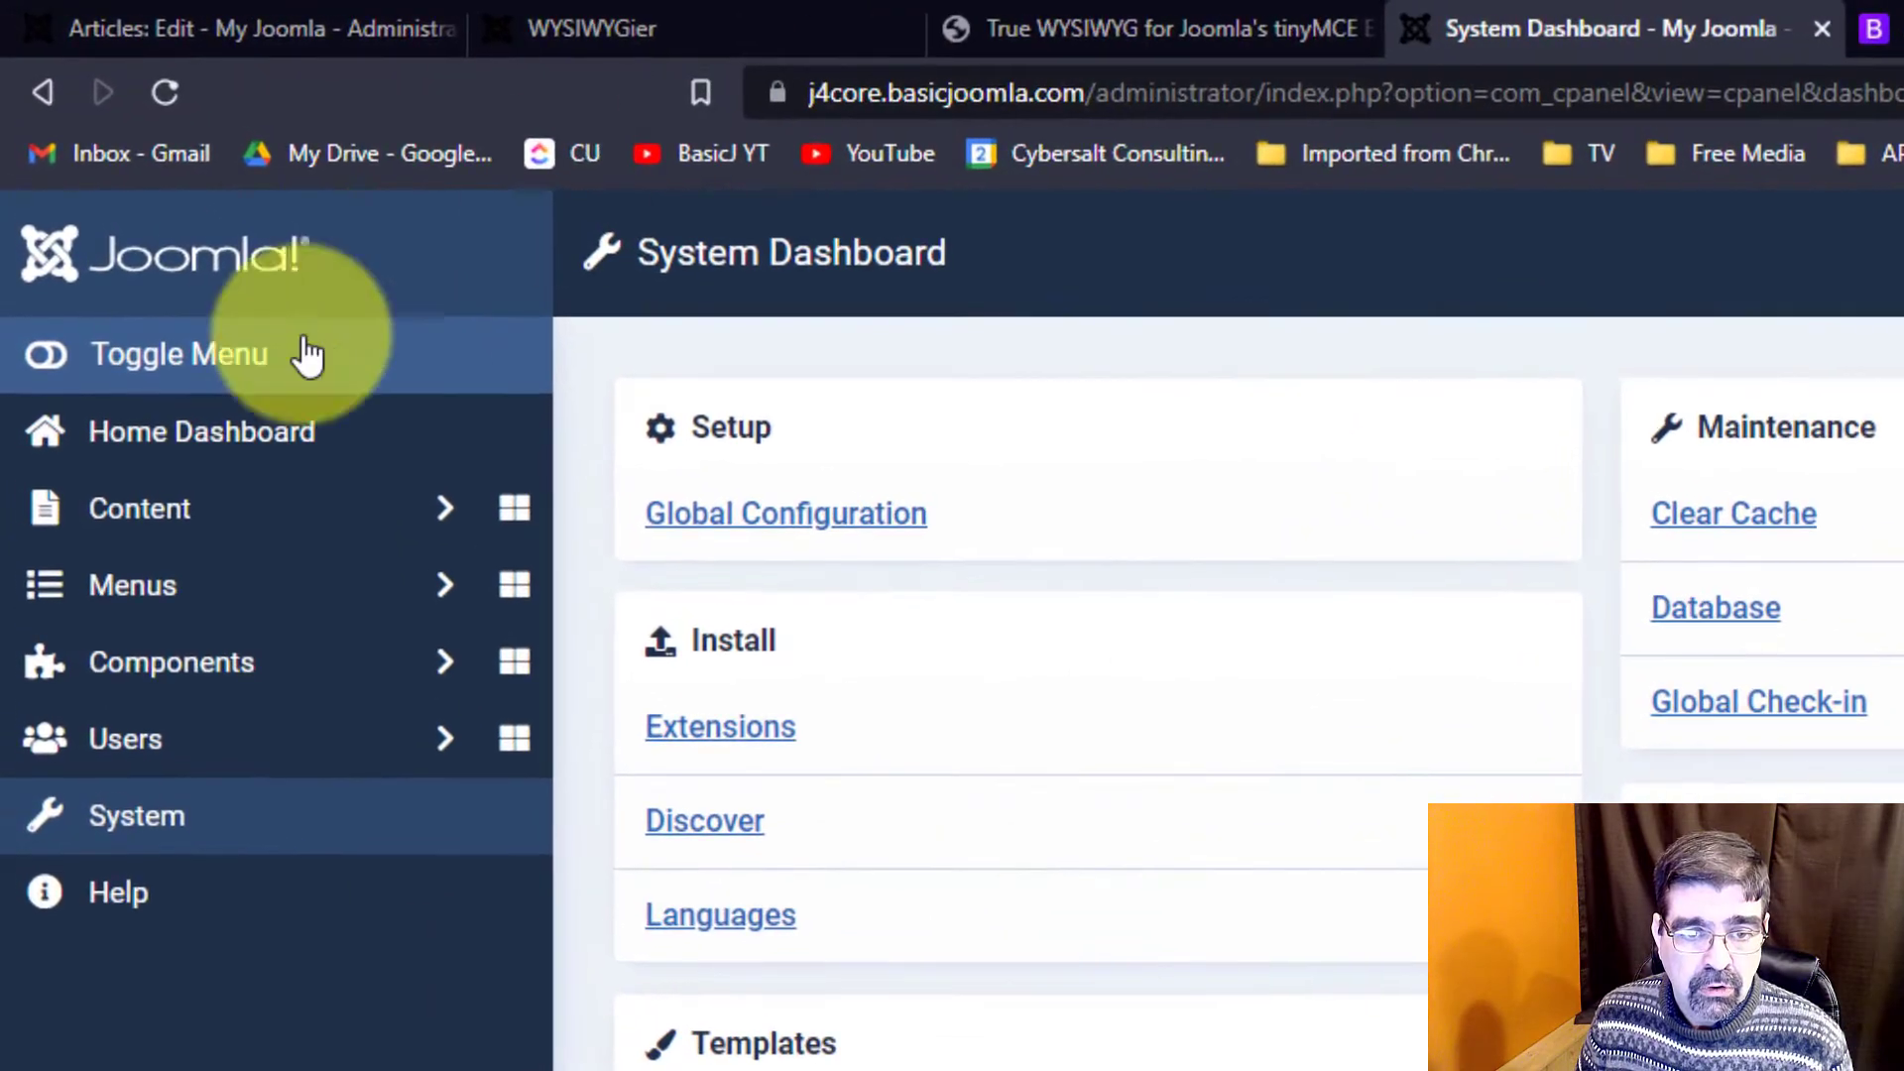
pyautogui.click(111, 615)
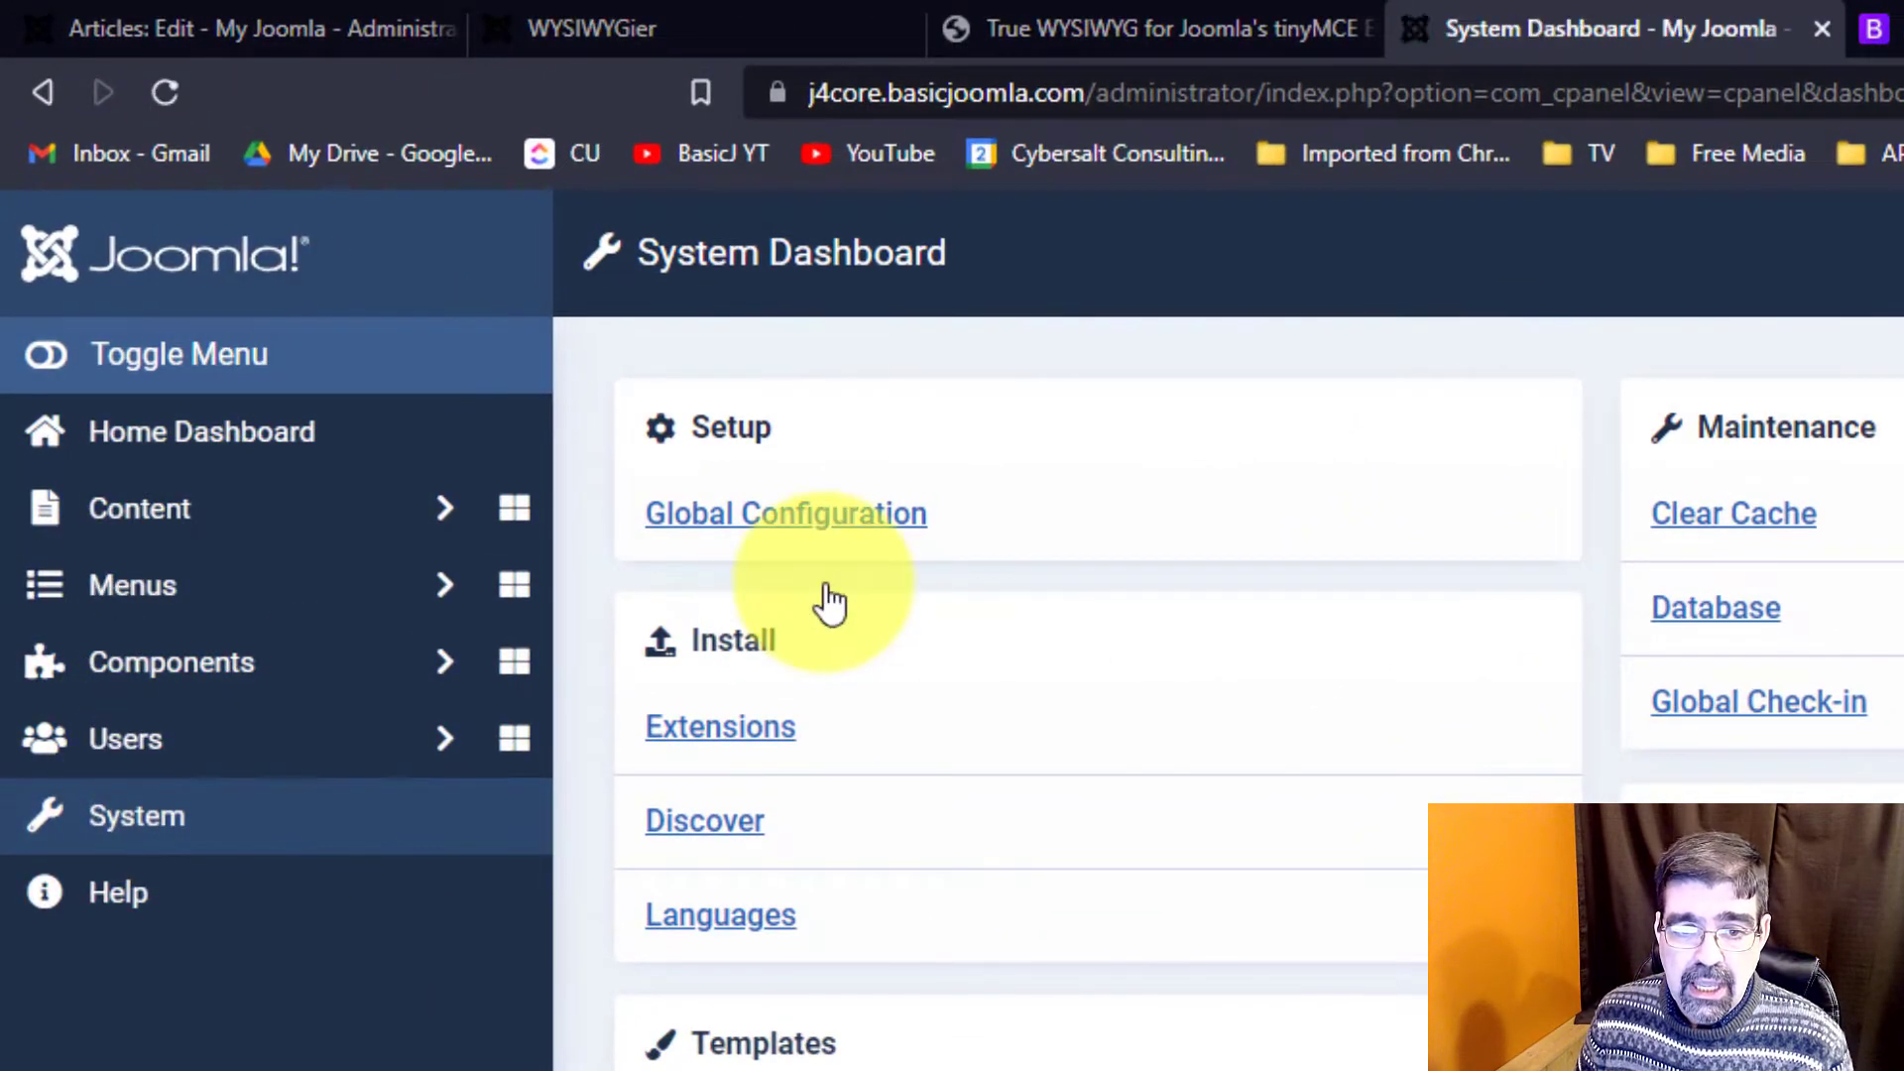
pyautogui.click(714, 728)
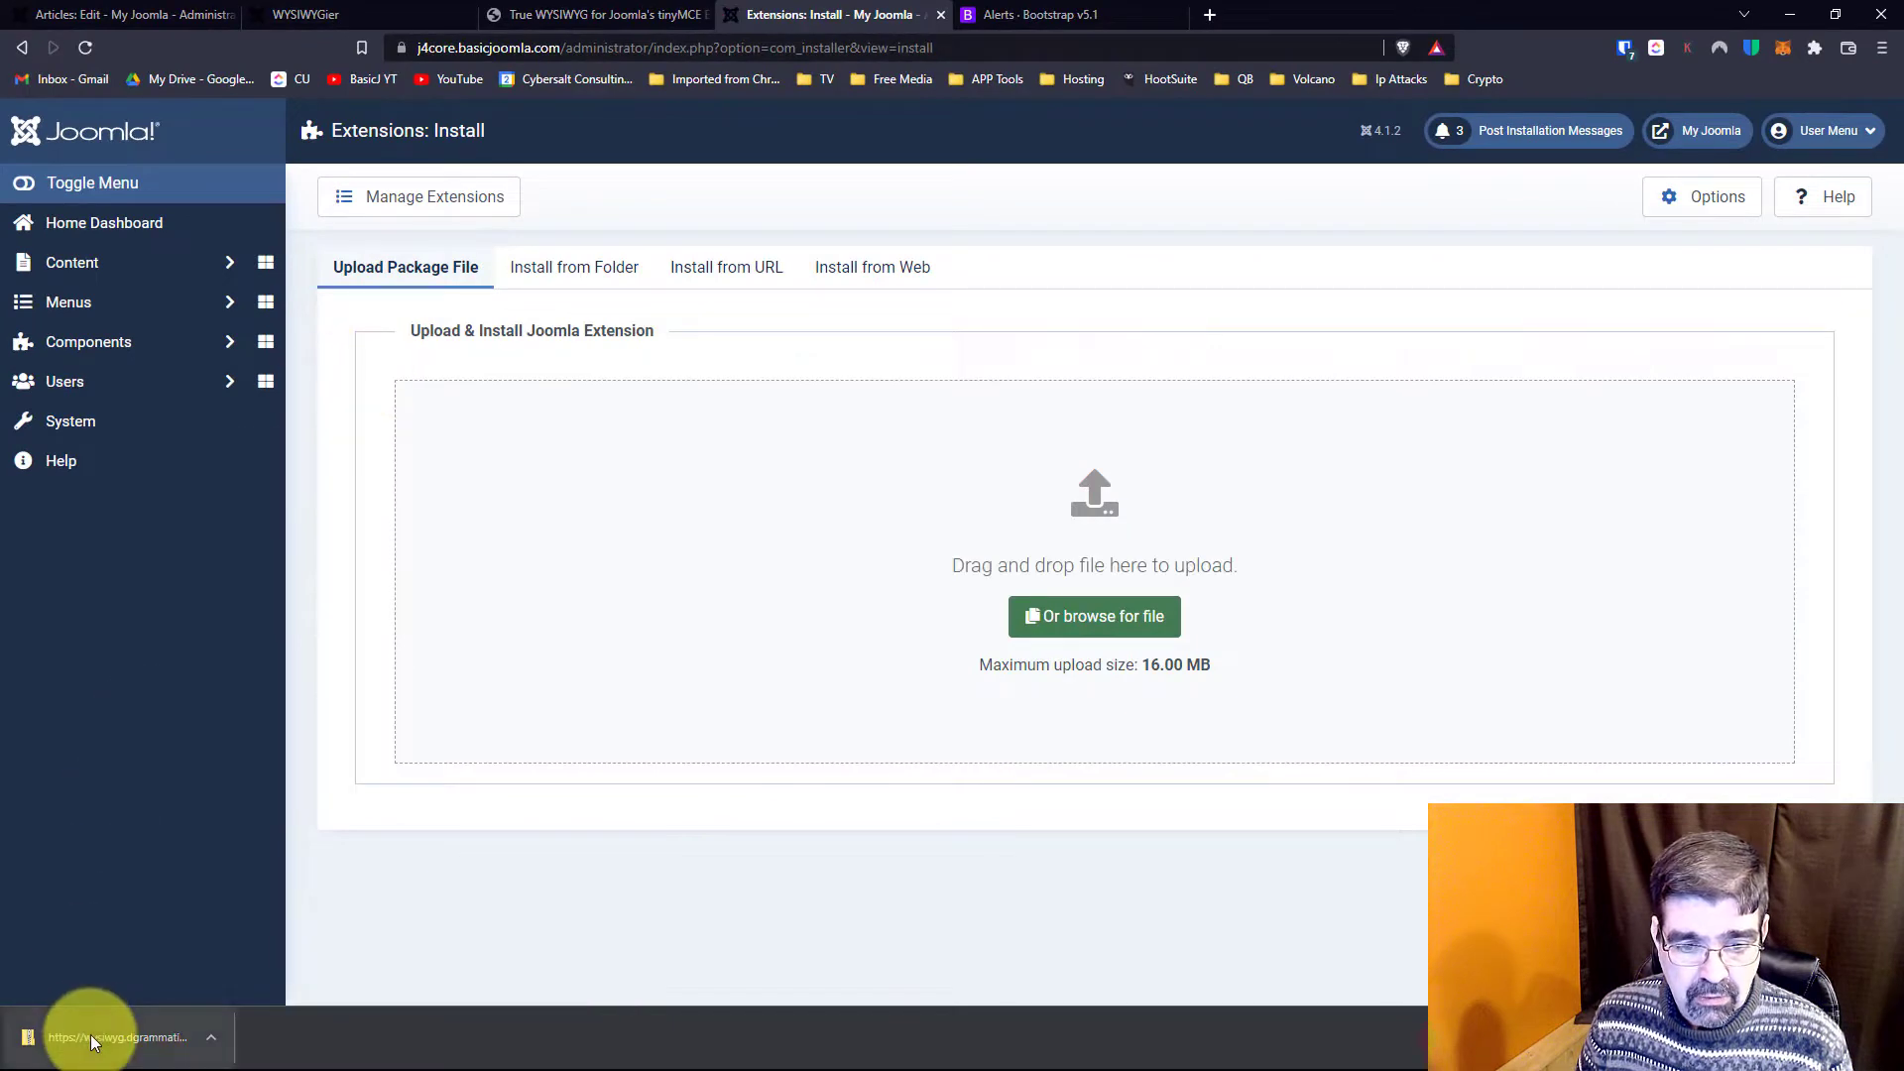
pyautogui.moveTo(91, 1034); pyautogui.dragTo(1127, 545)
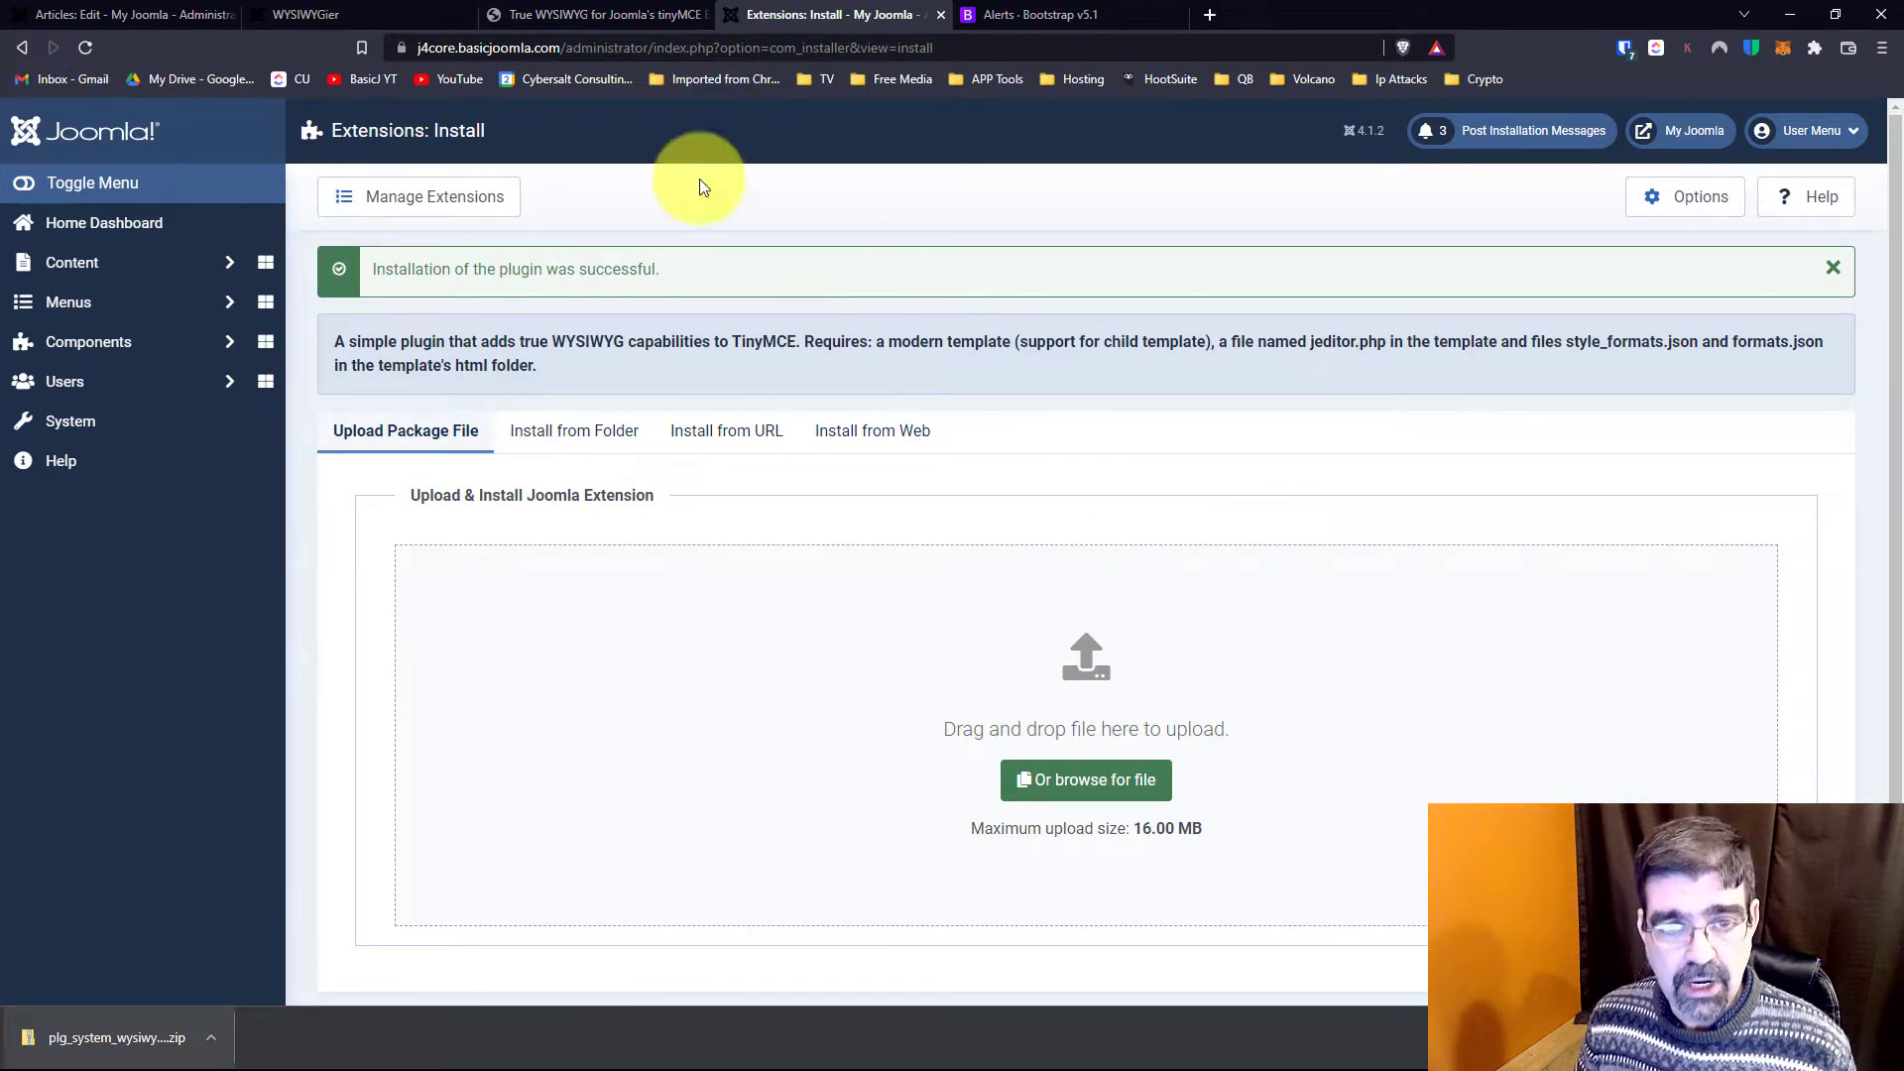
# - Reload the WYSIWYGier article editor so the Well done! alert shows green, and compare it with the live page
pyautogui.click(121, 21)
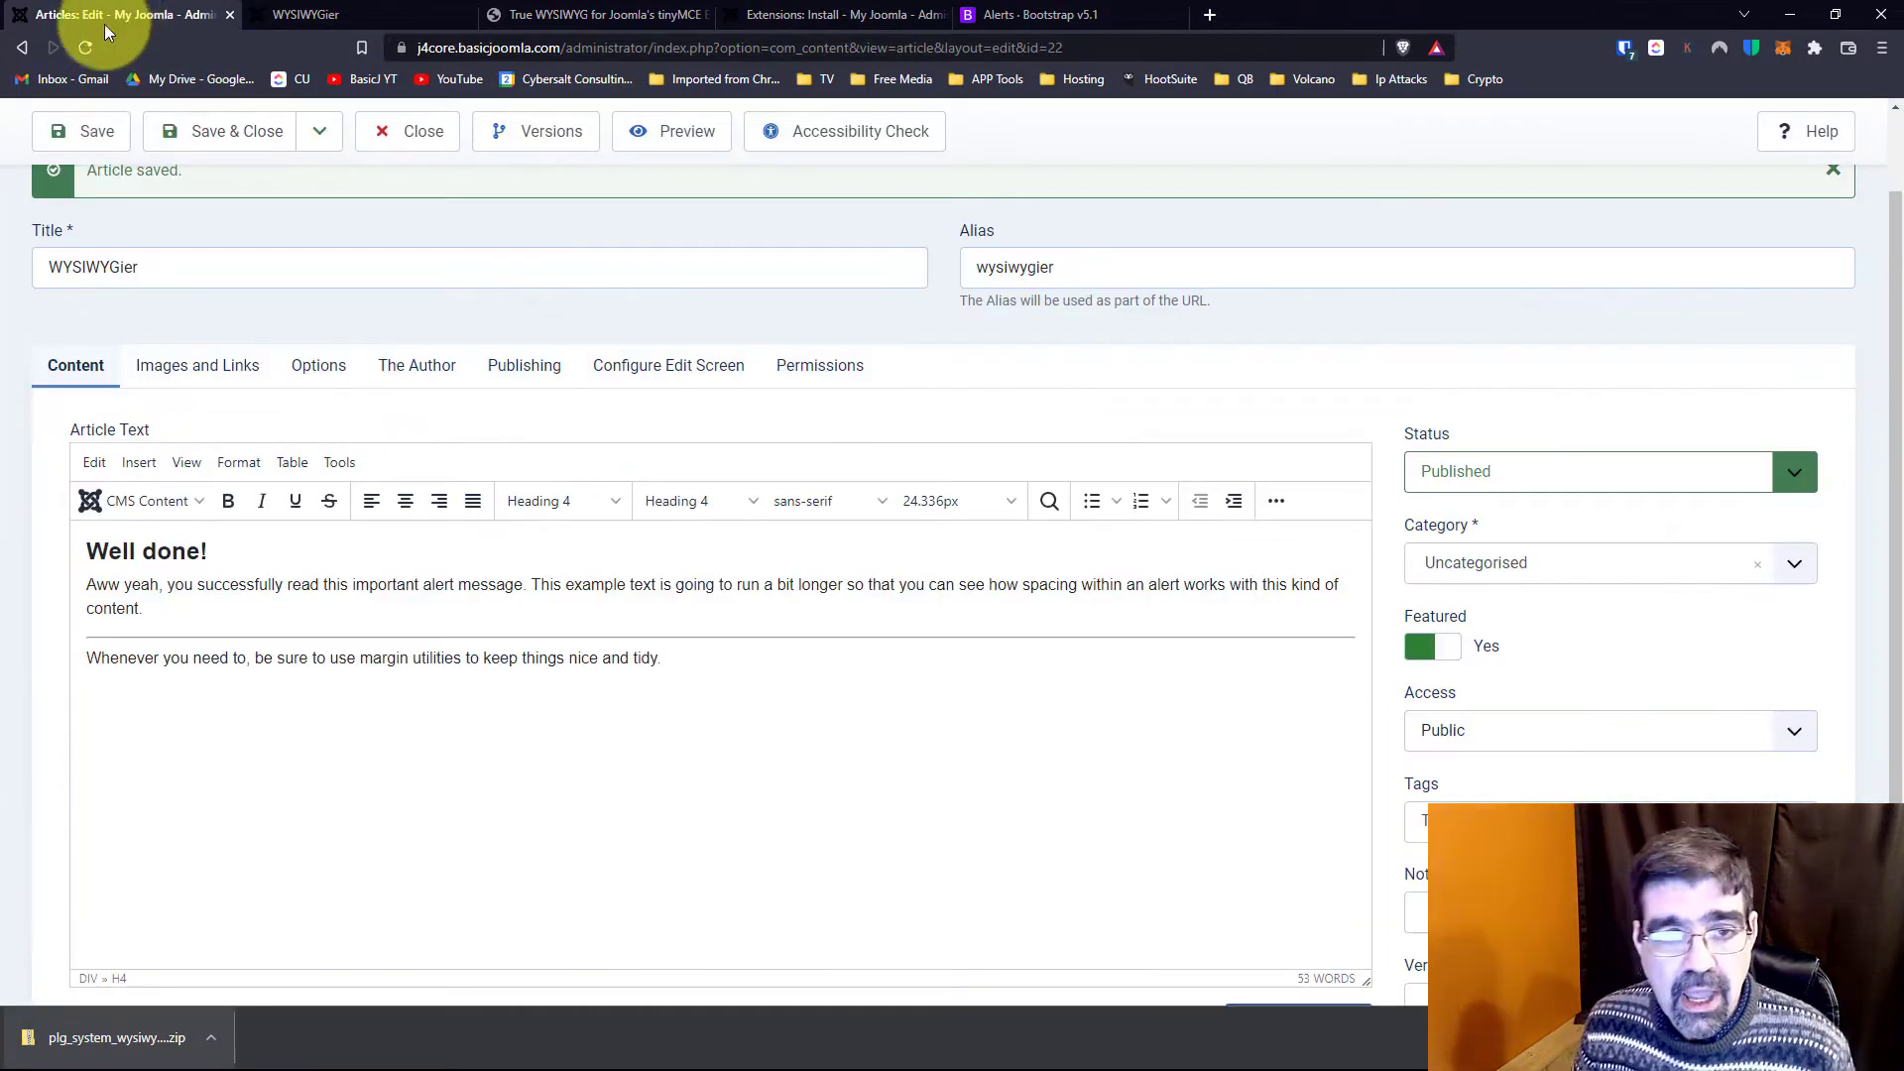
pyautogui.click(84, 49)
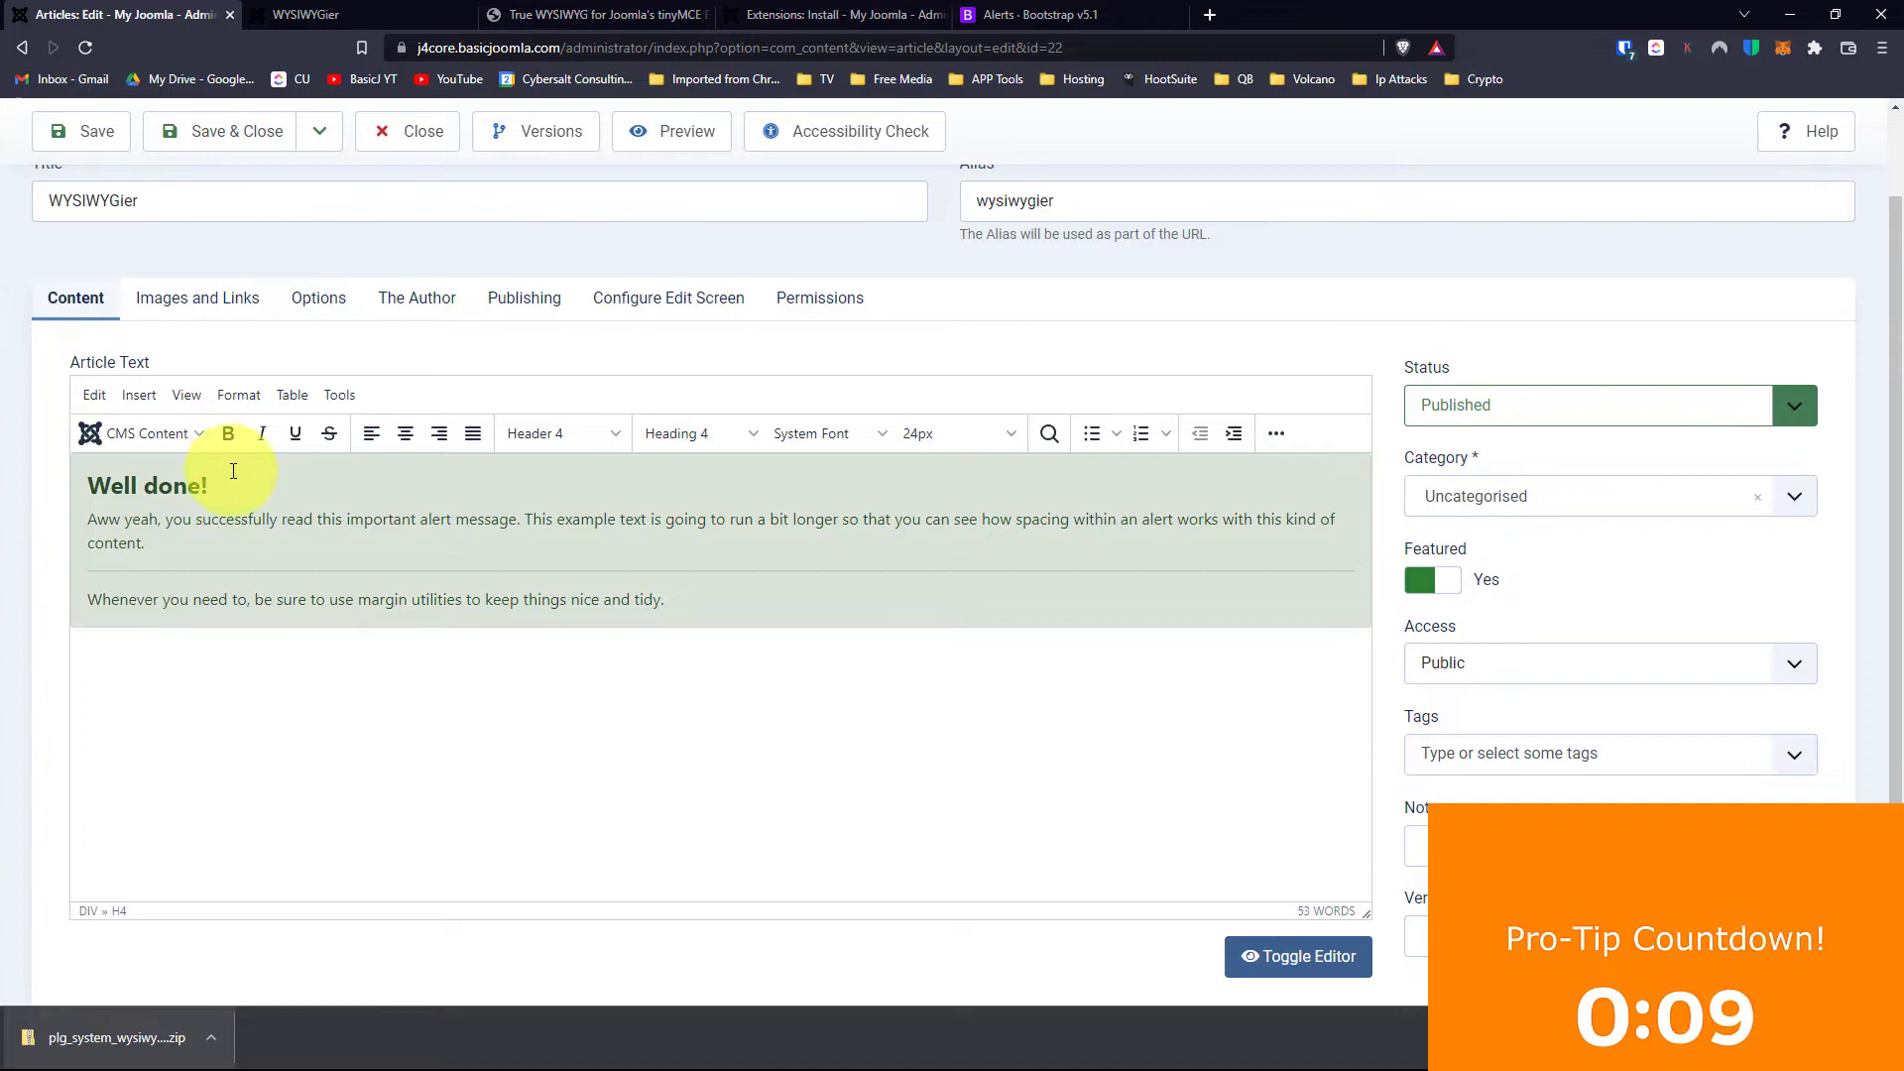
pyautogui.click(316, 14)
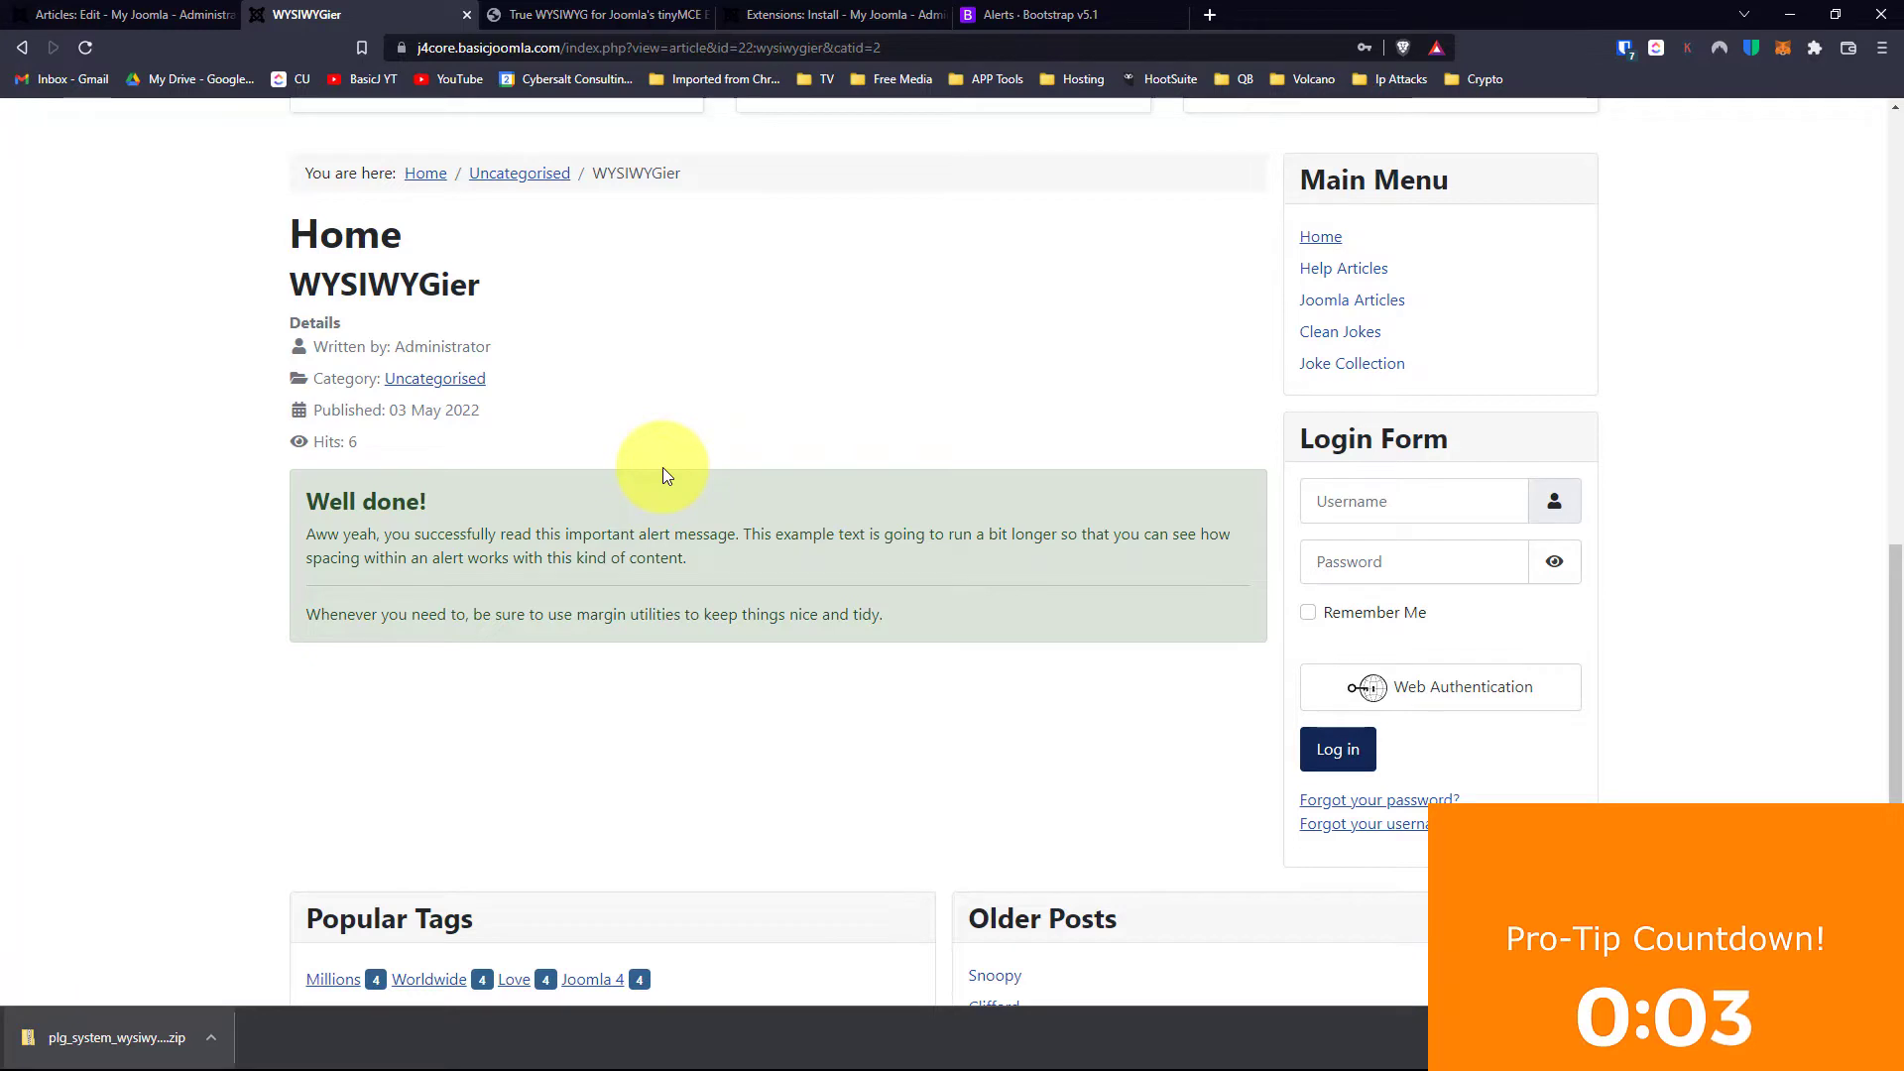
pyautogui.click(119, 15)
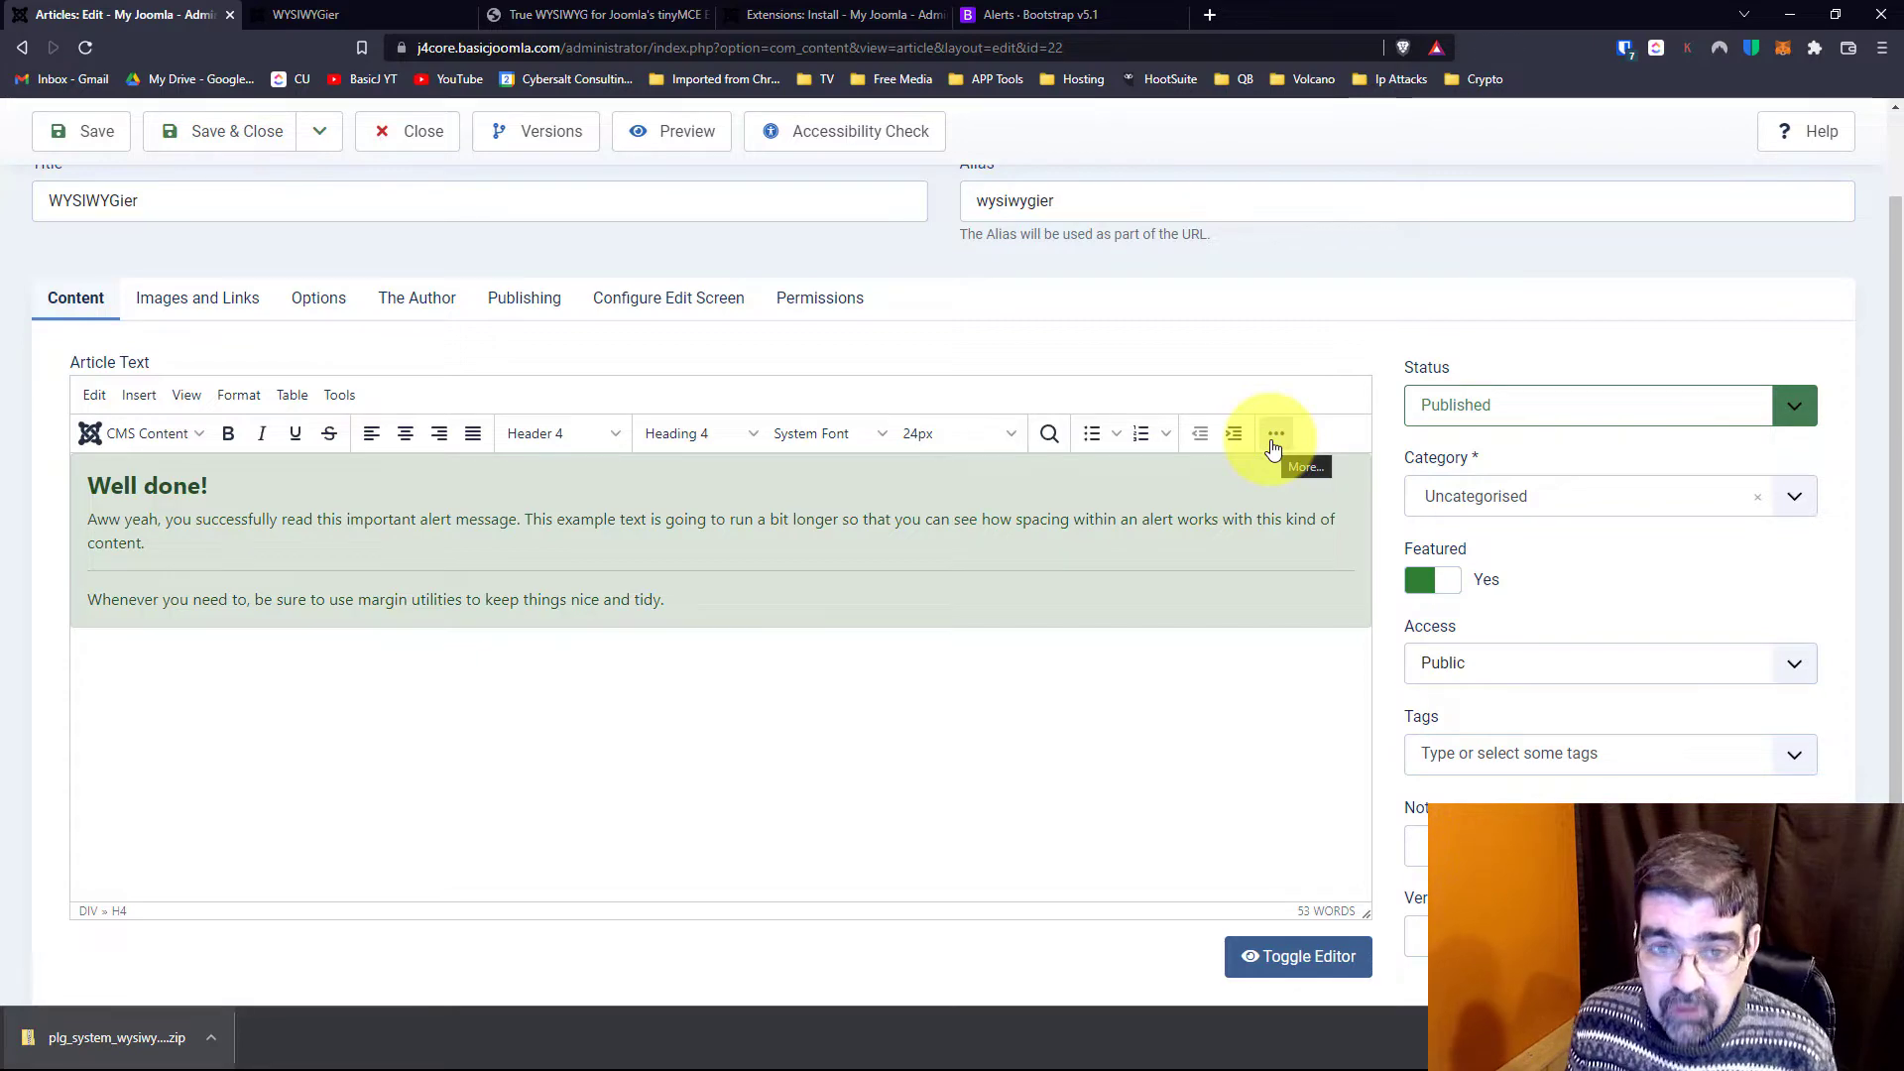
pyautogui.click(1275, 449)
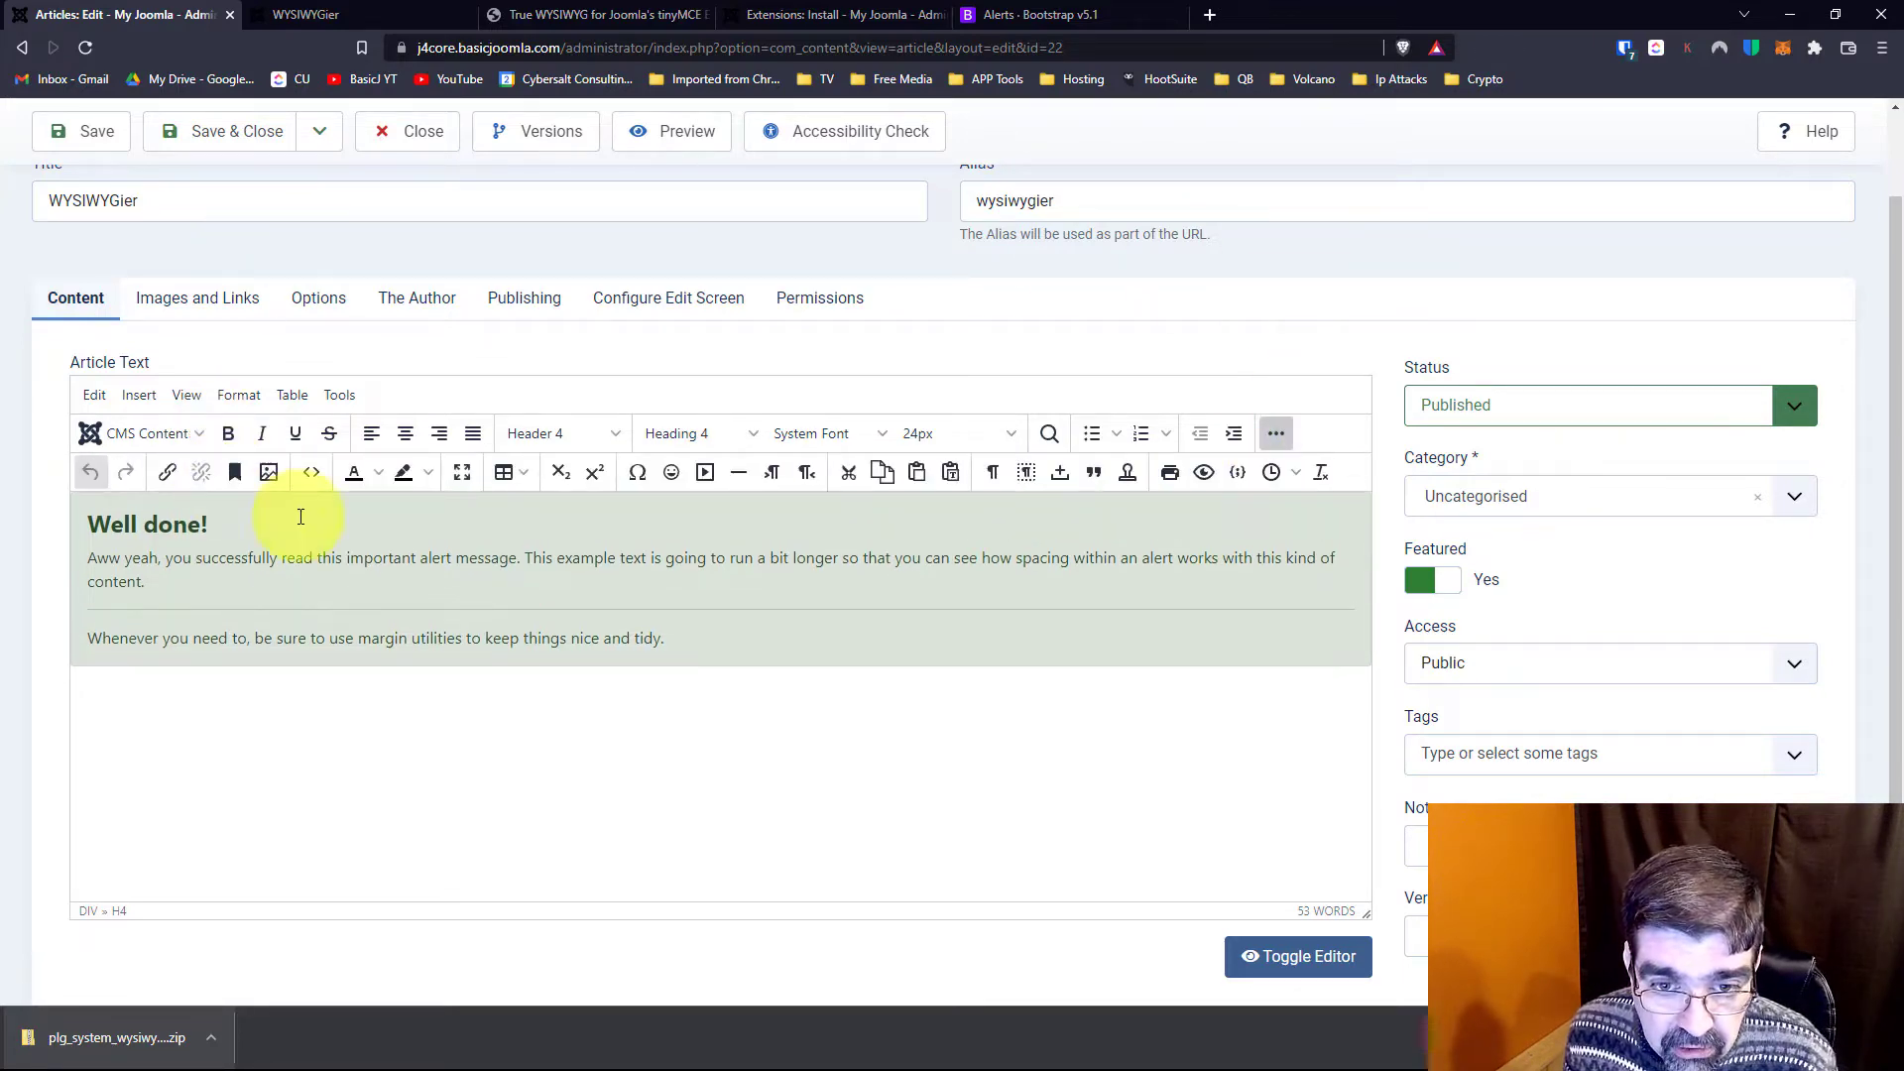
pyautogui.click(314, 473)
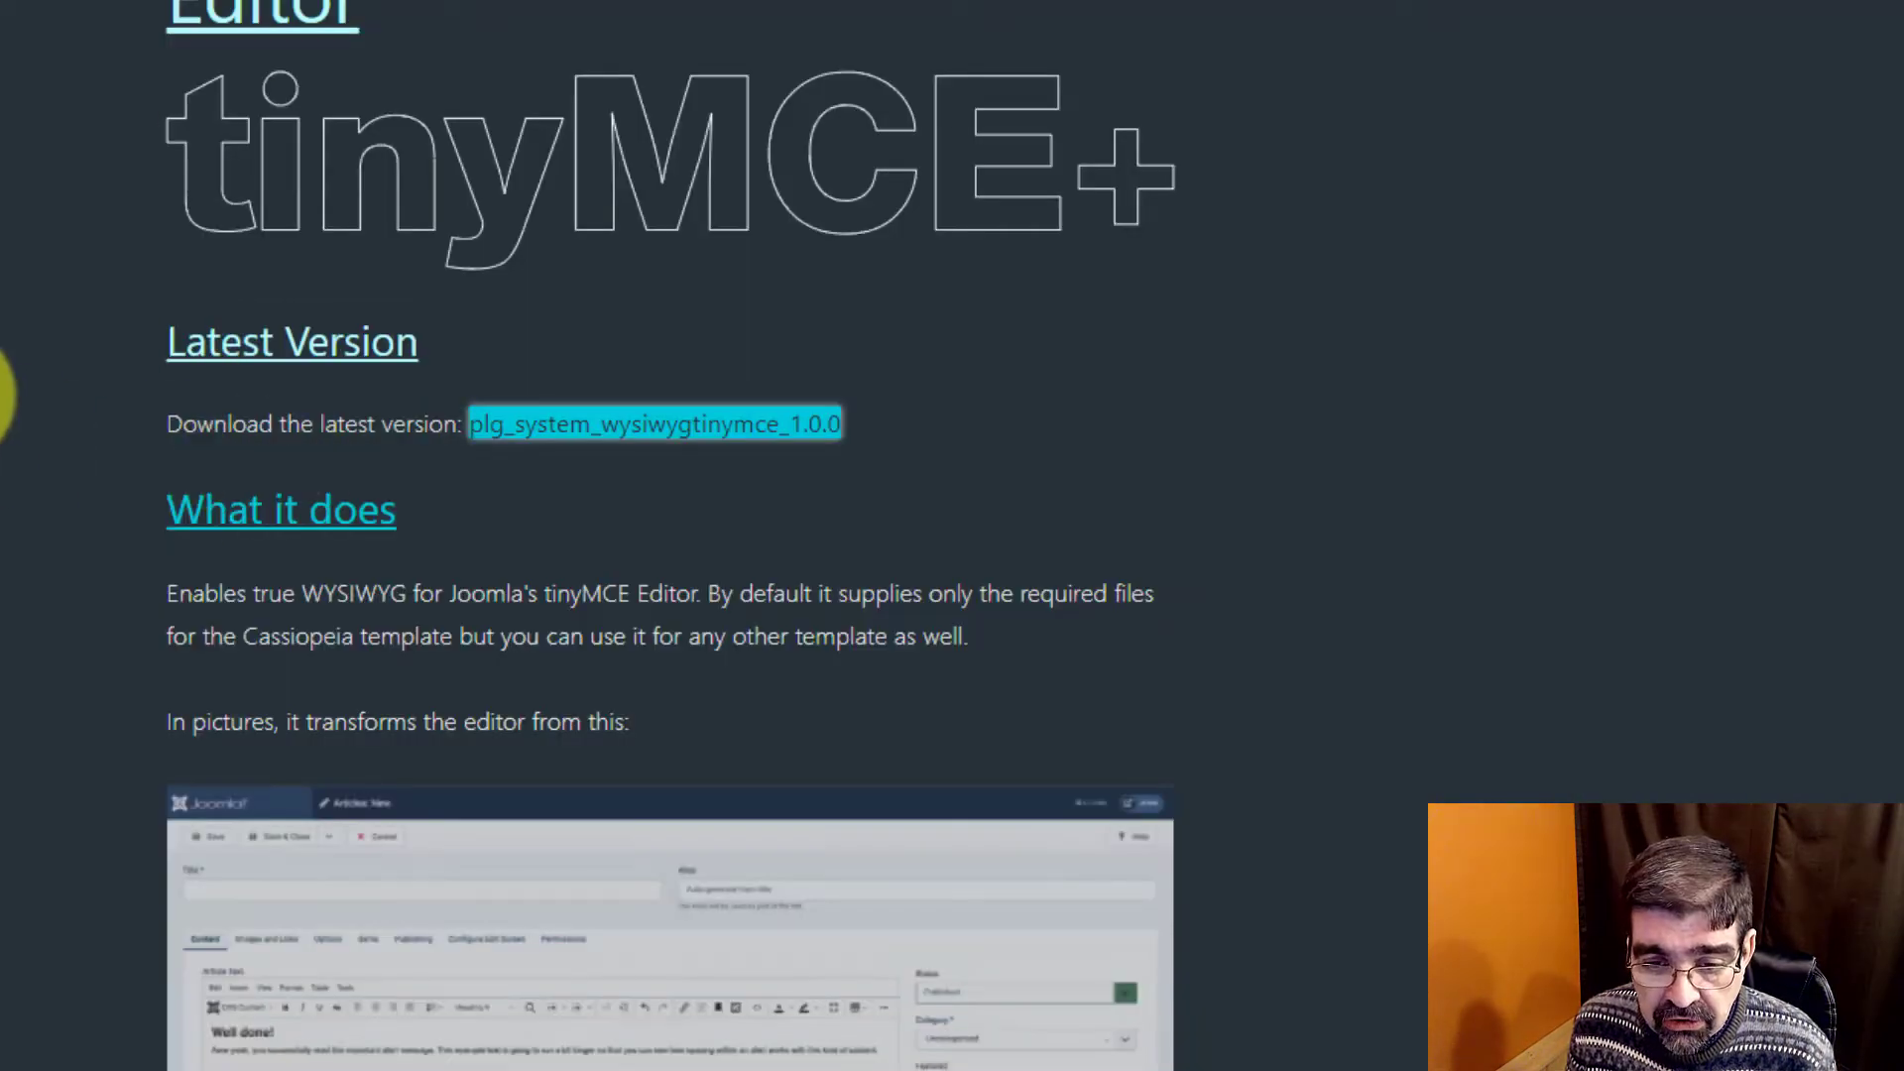
pyautogui.scroll(-10, 9, 397)
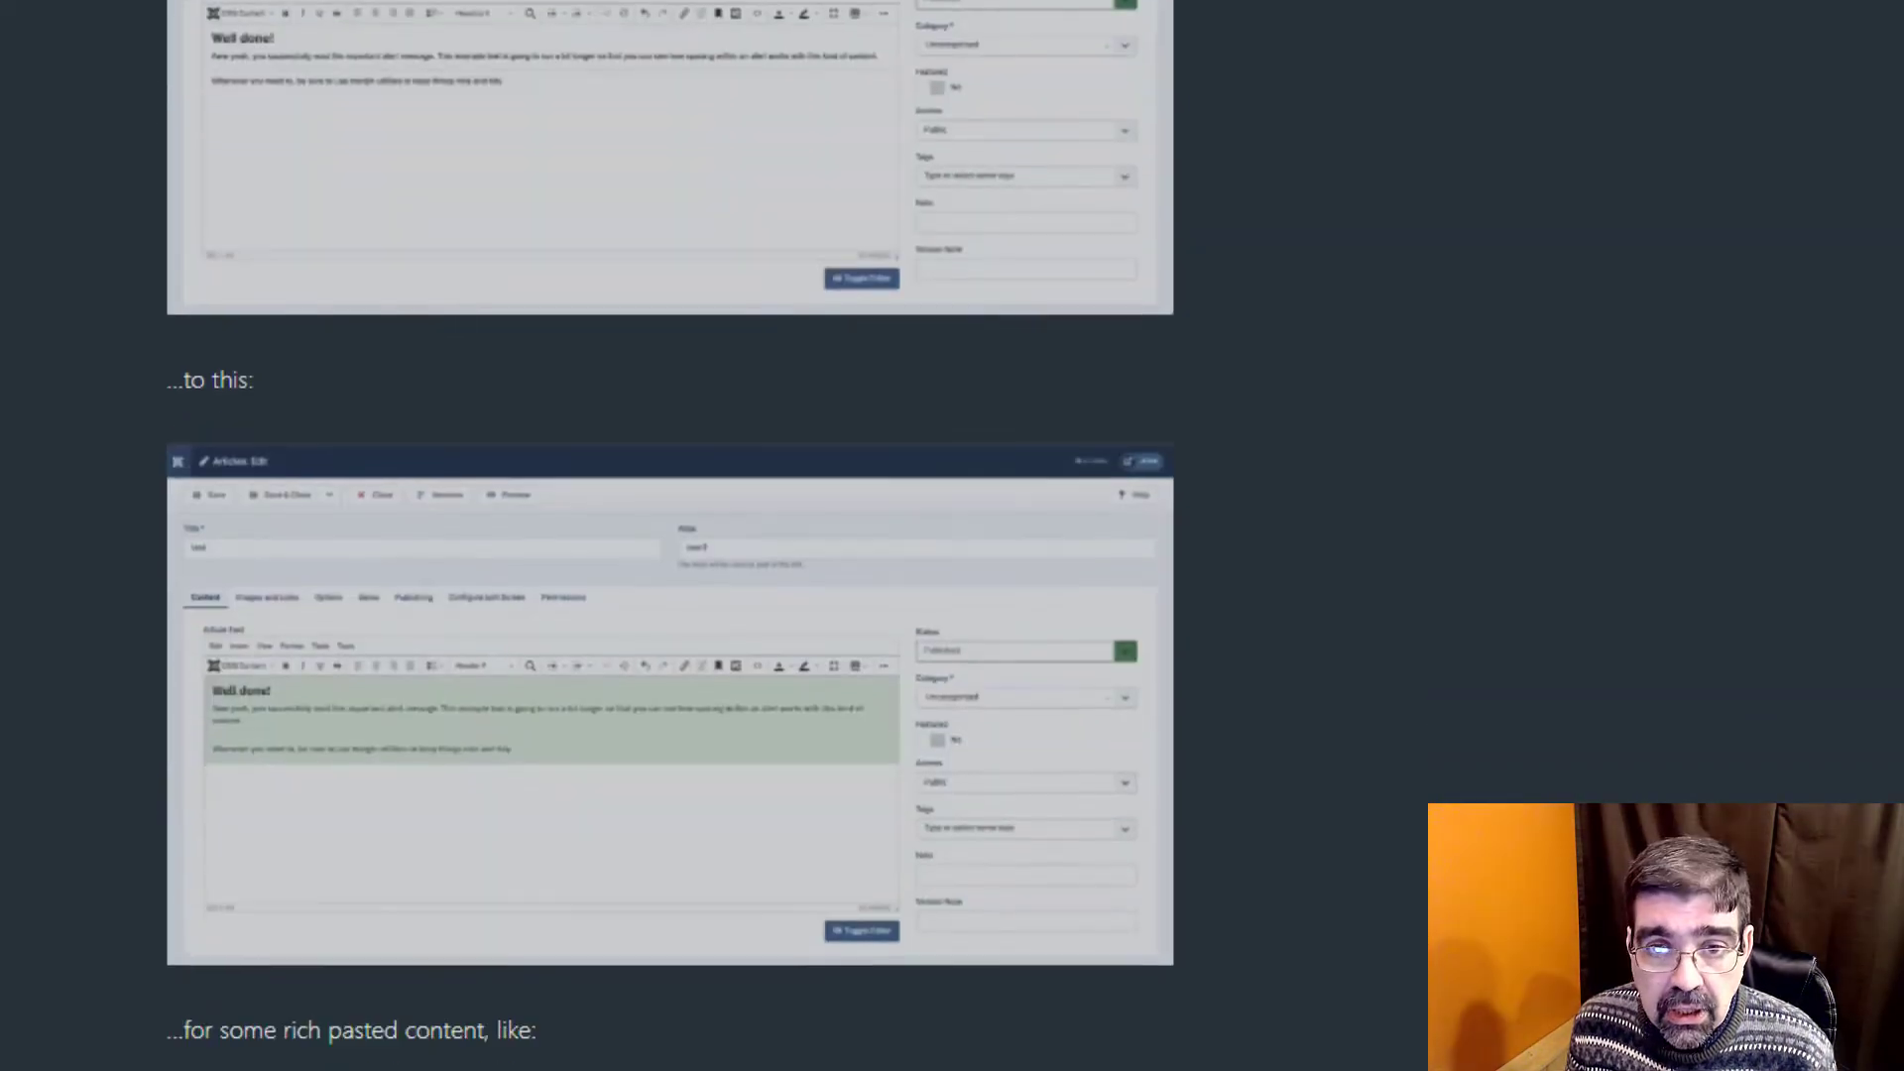
pyautogui.scroll(-3, 670, 536)
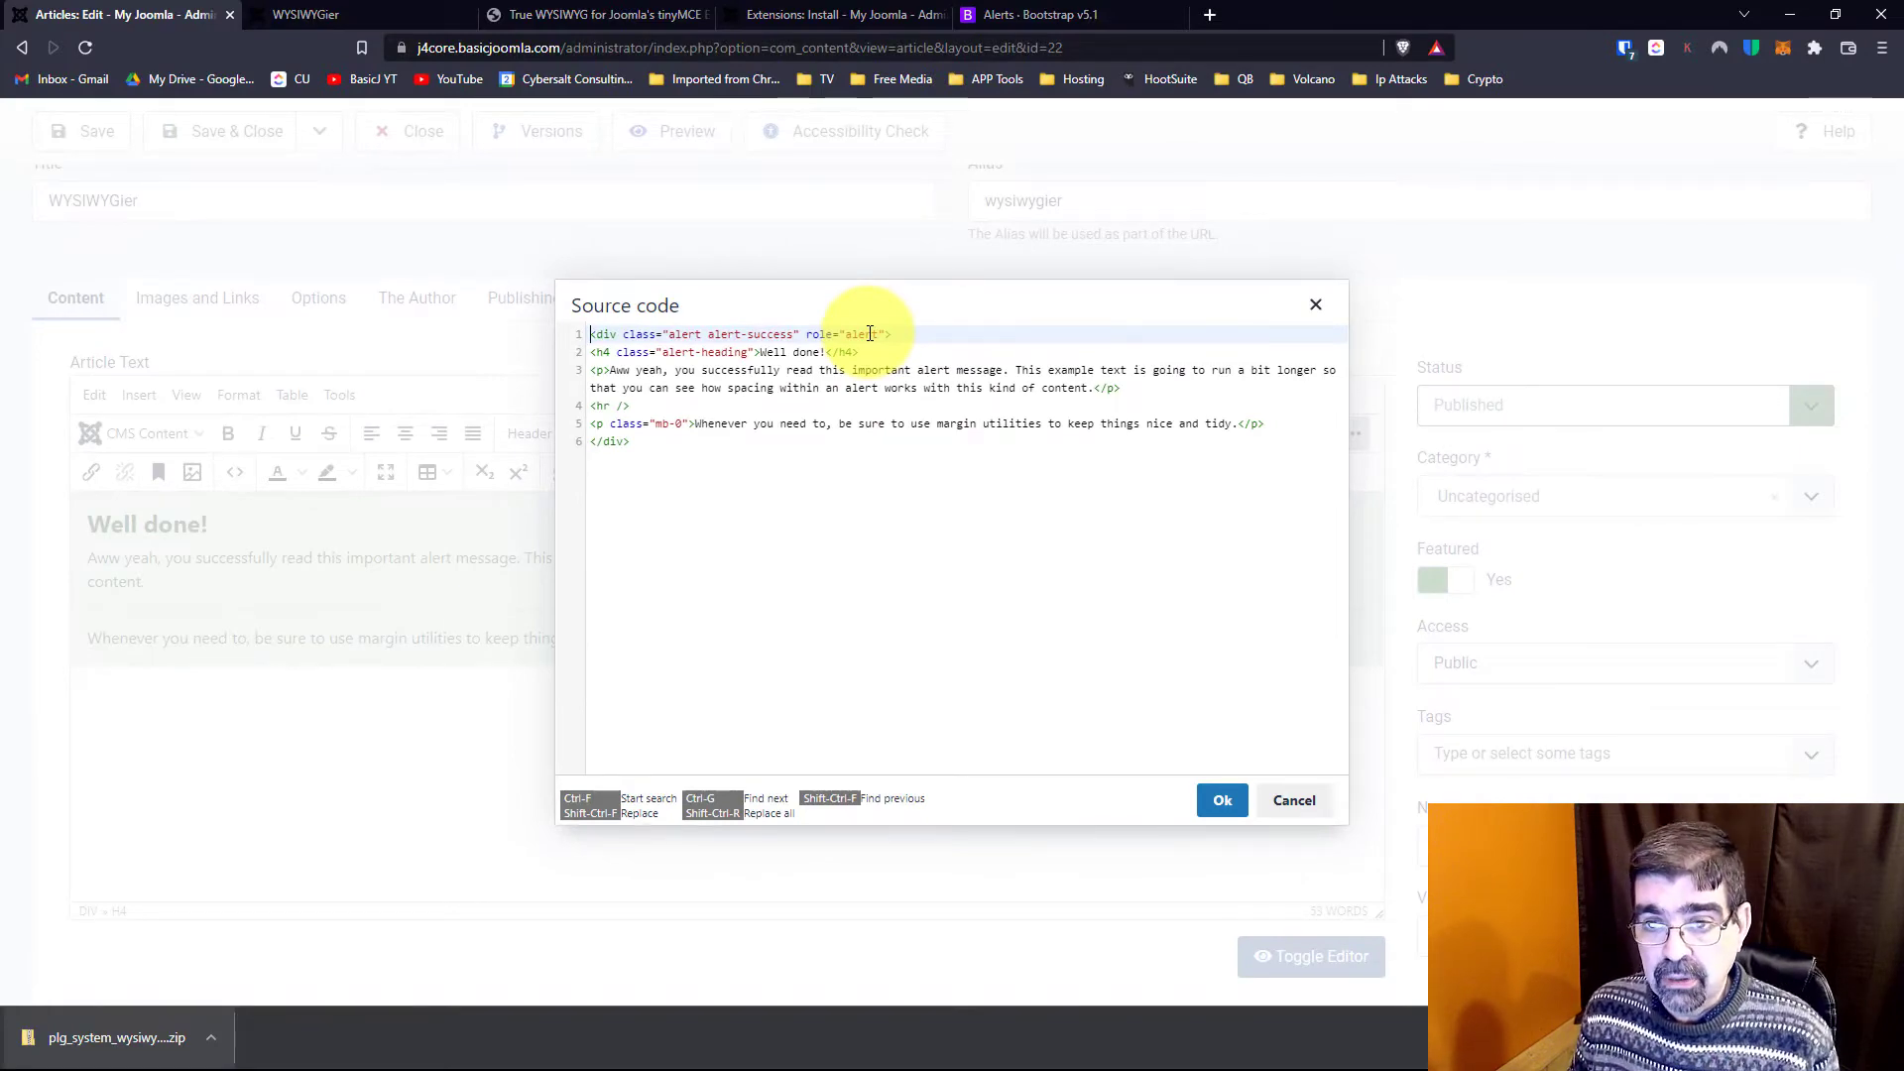
# - Navigate the Bootstrap 5.1 documentation to the Components > Buttons page
pyautogui.click(1047, 15)
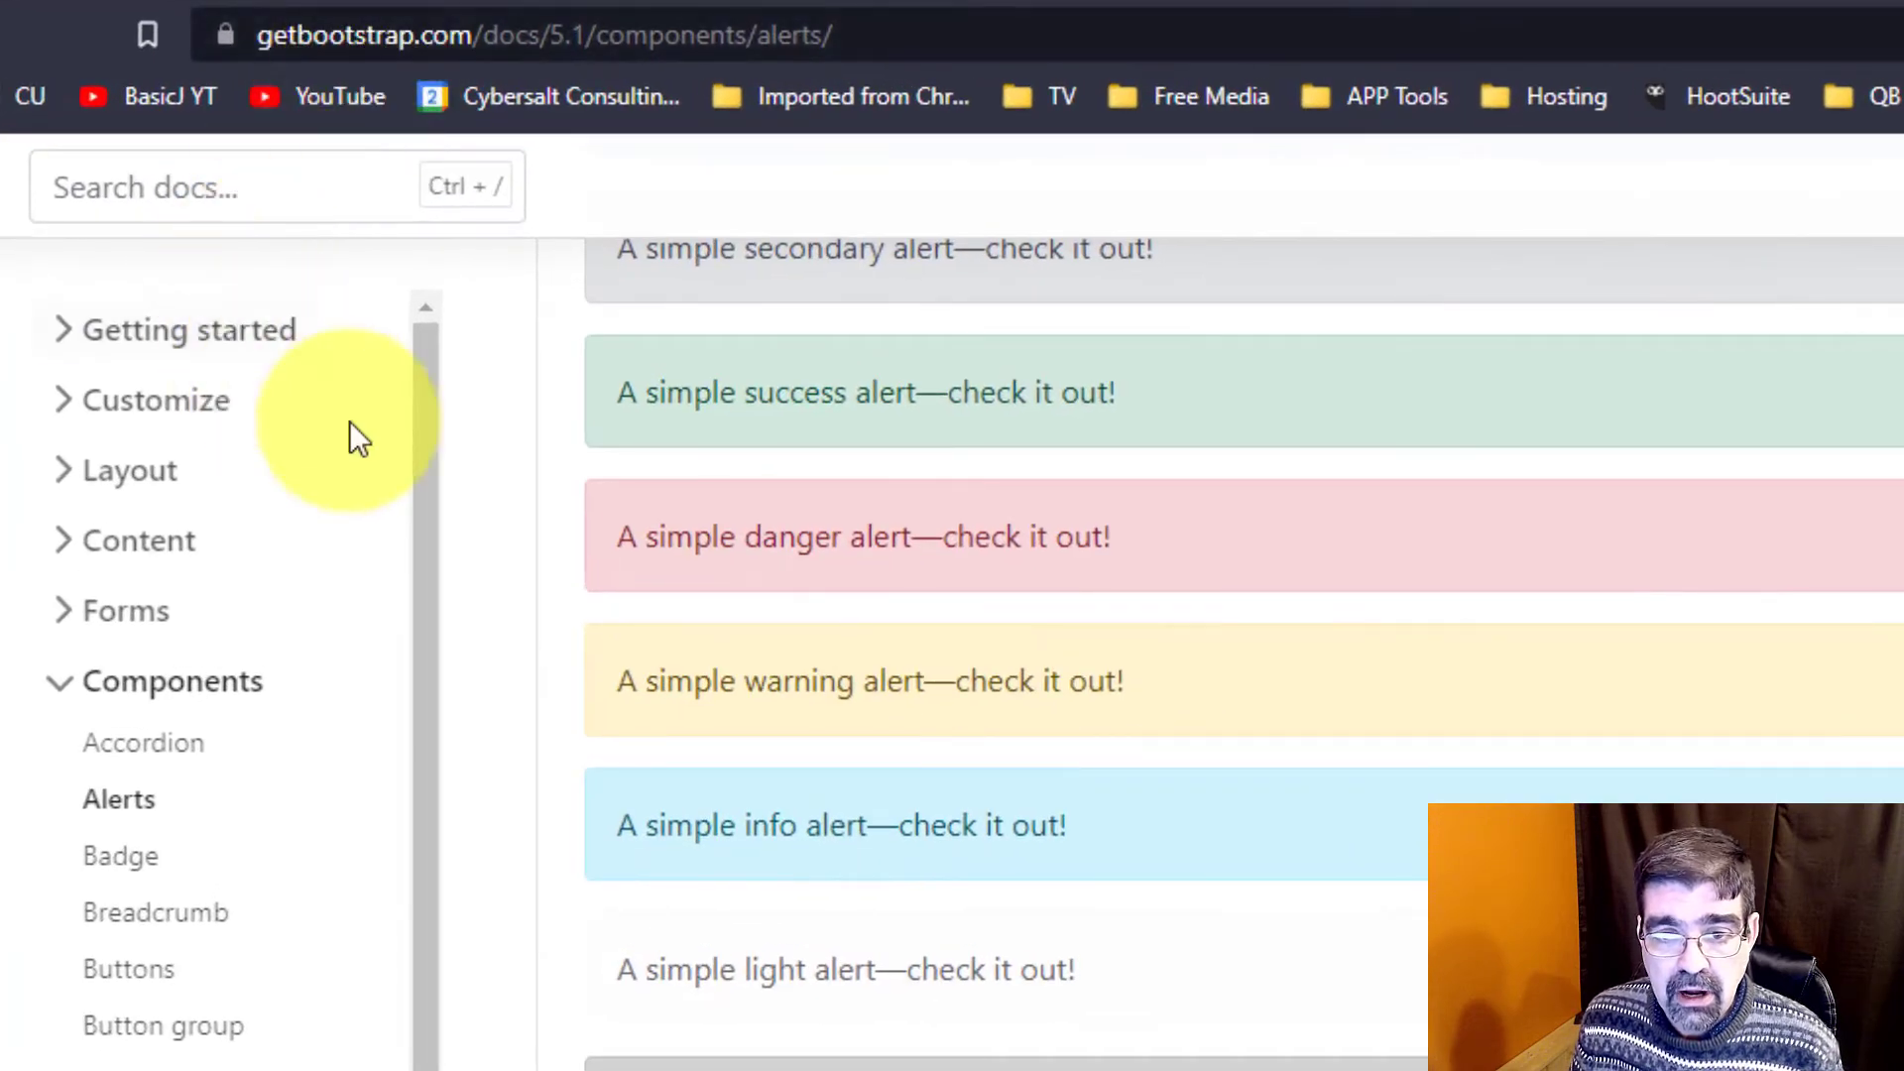
pyautogui.scroll(5, 591, 461)
pyautogui.click(65, 211)
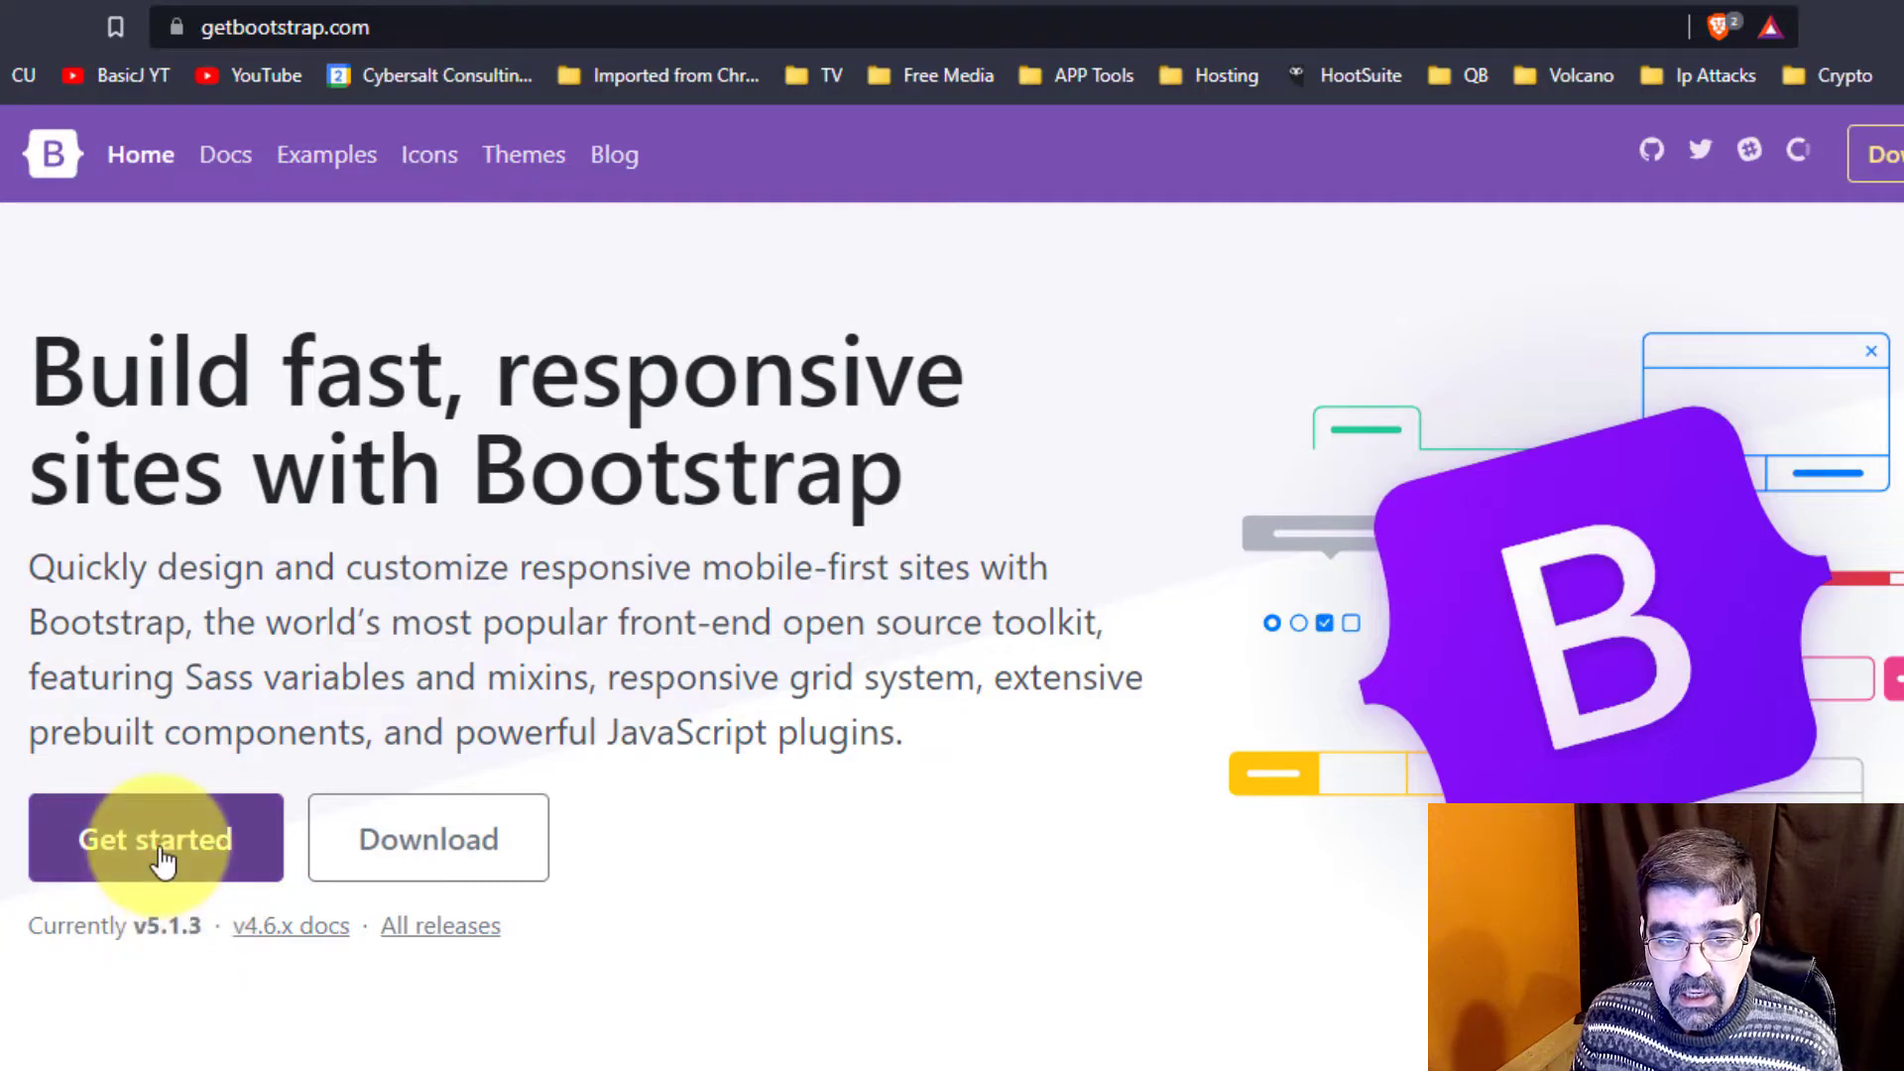
pyautogui.click(162, 861)
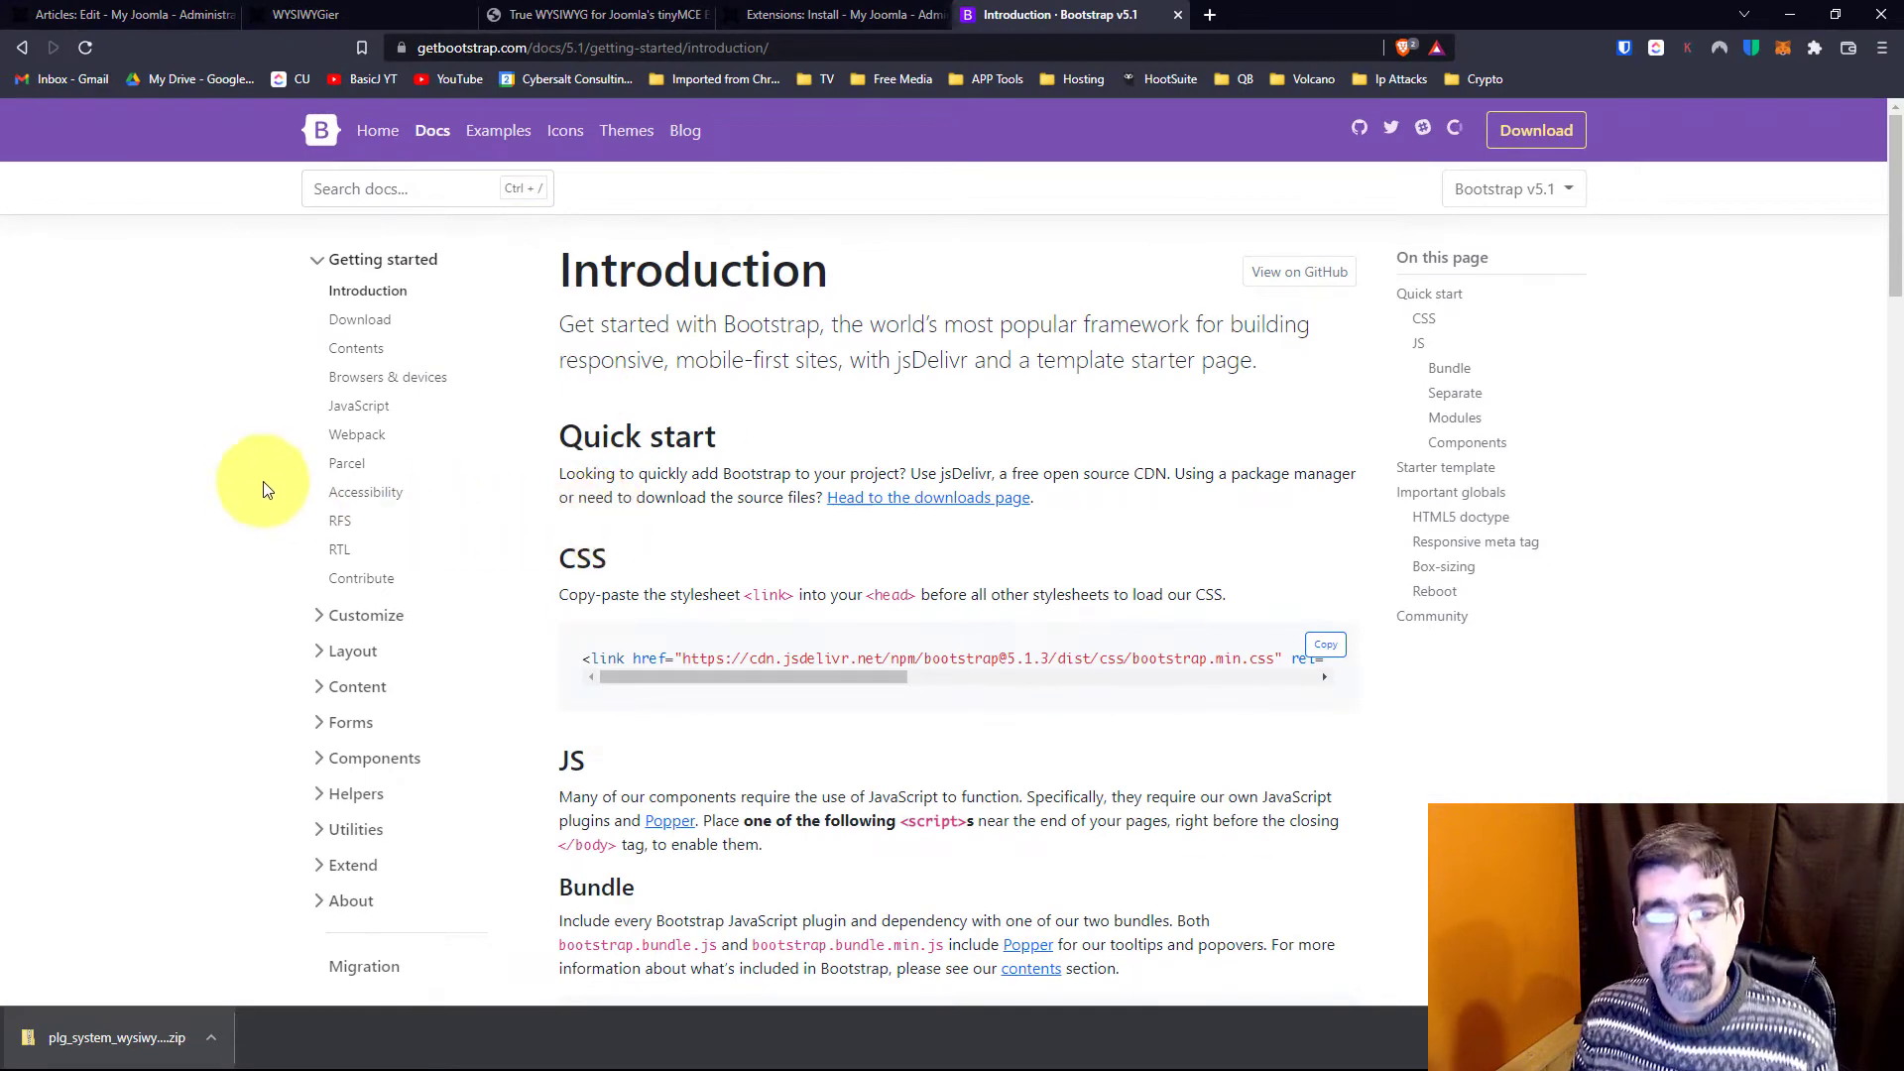
pyautogui.scroll(-3, 260, 481)
pyautogui.click(397, 712)
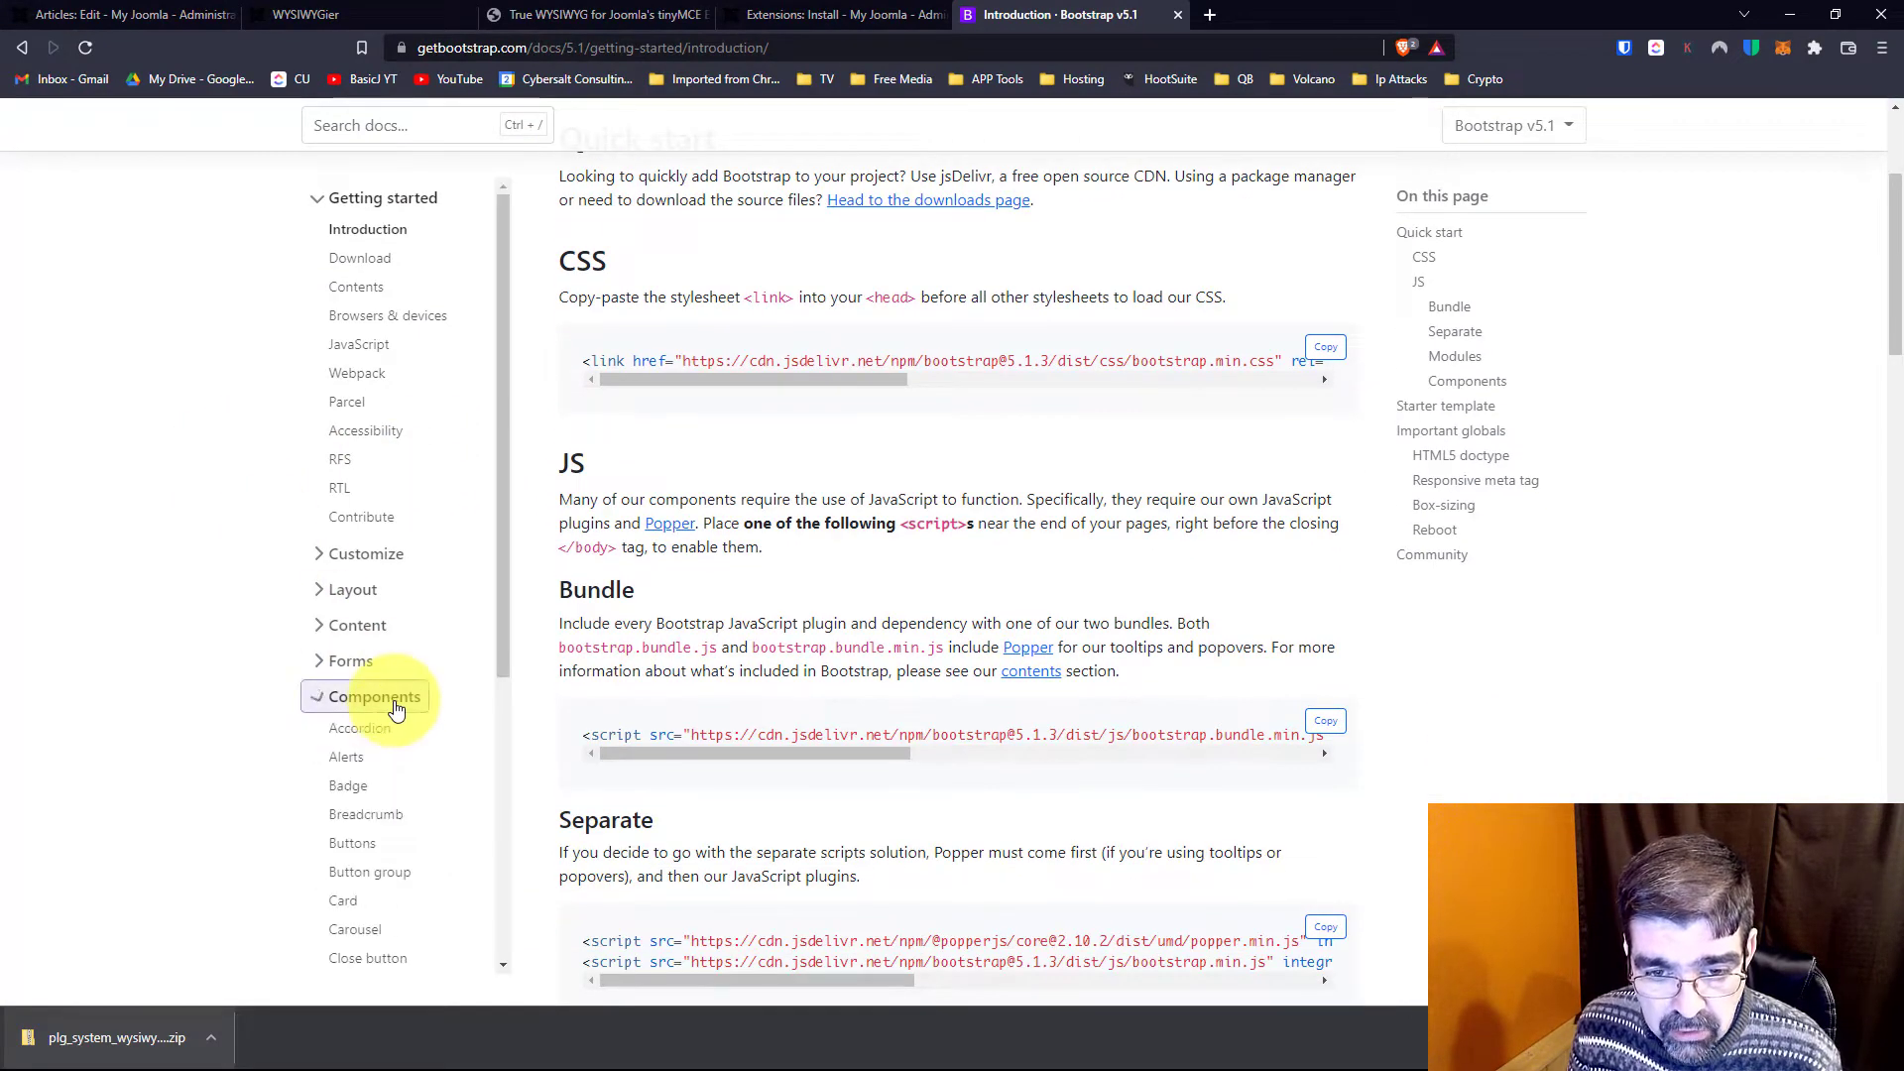
pyautogui.scroll(-3, 203, 392)
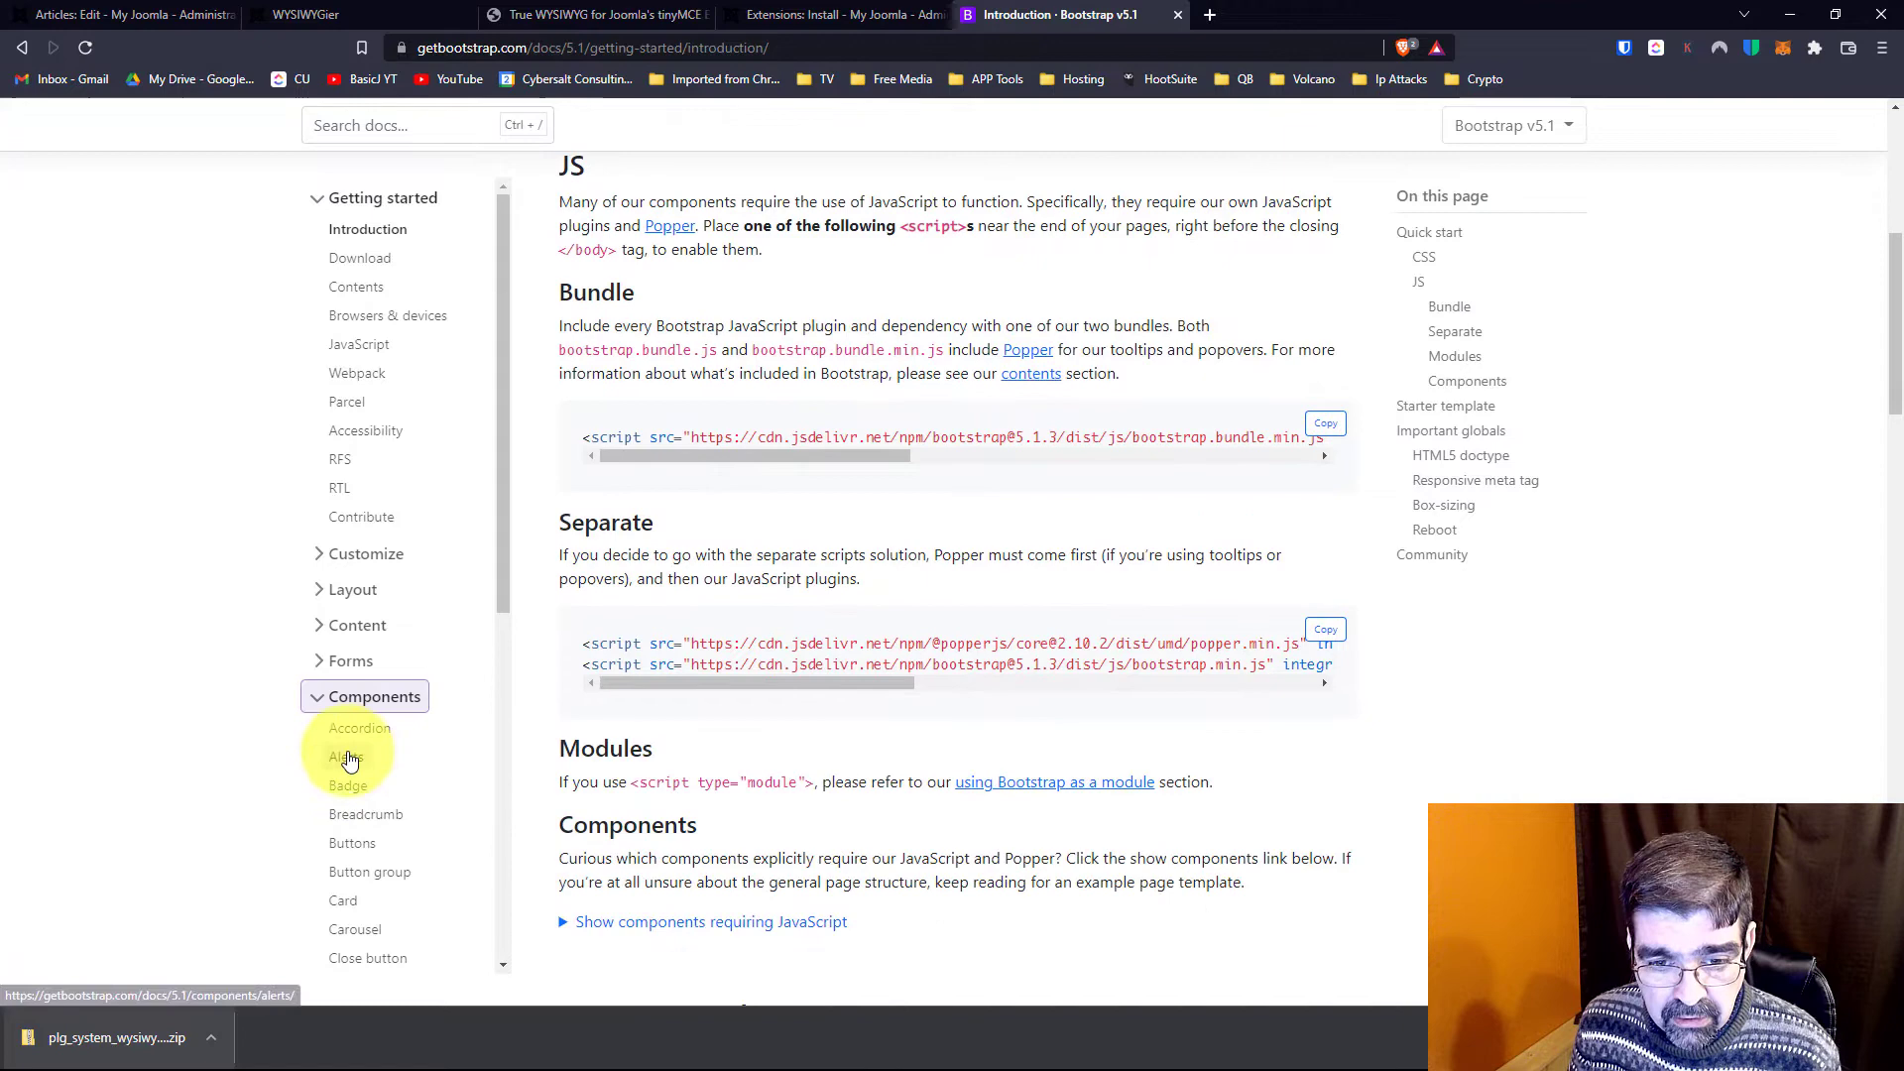
pyautogui.click(347, 758)
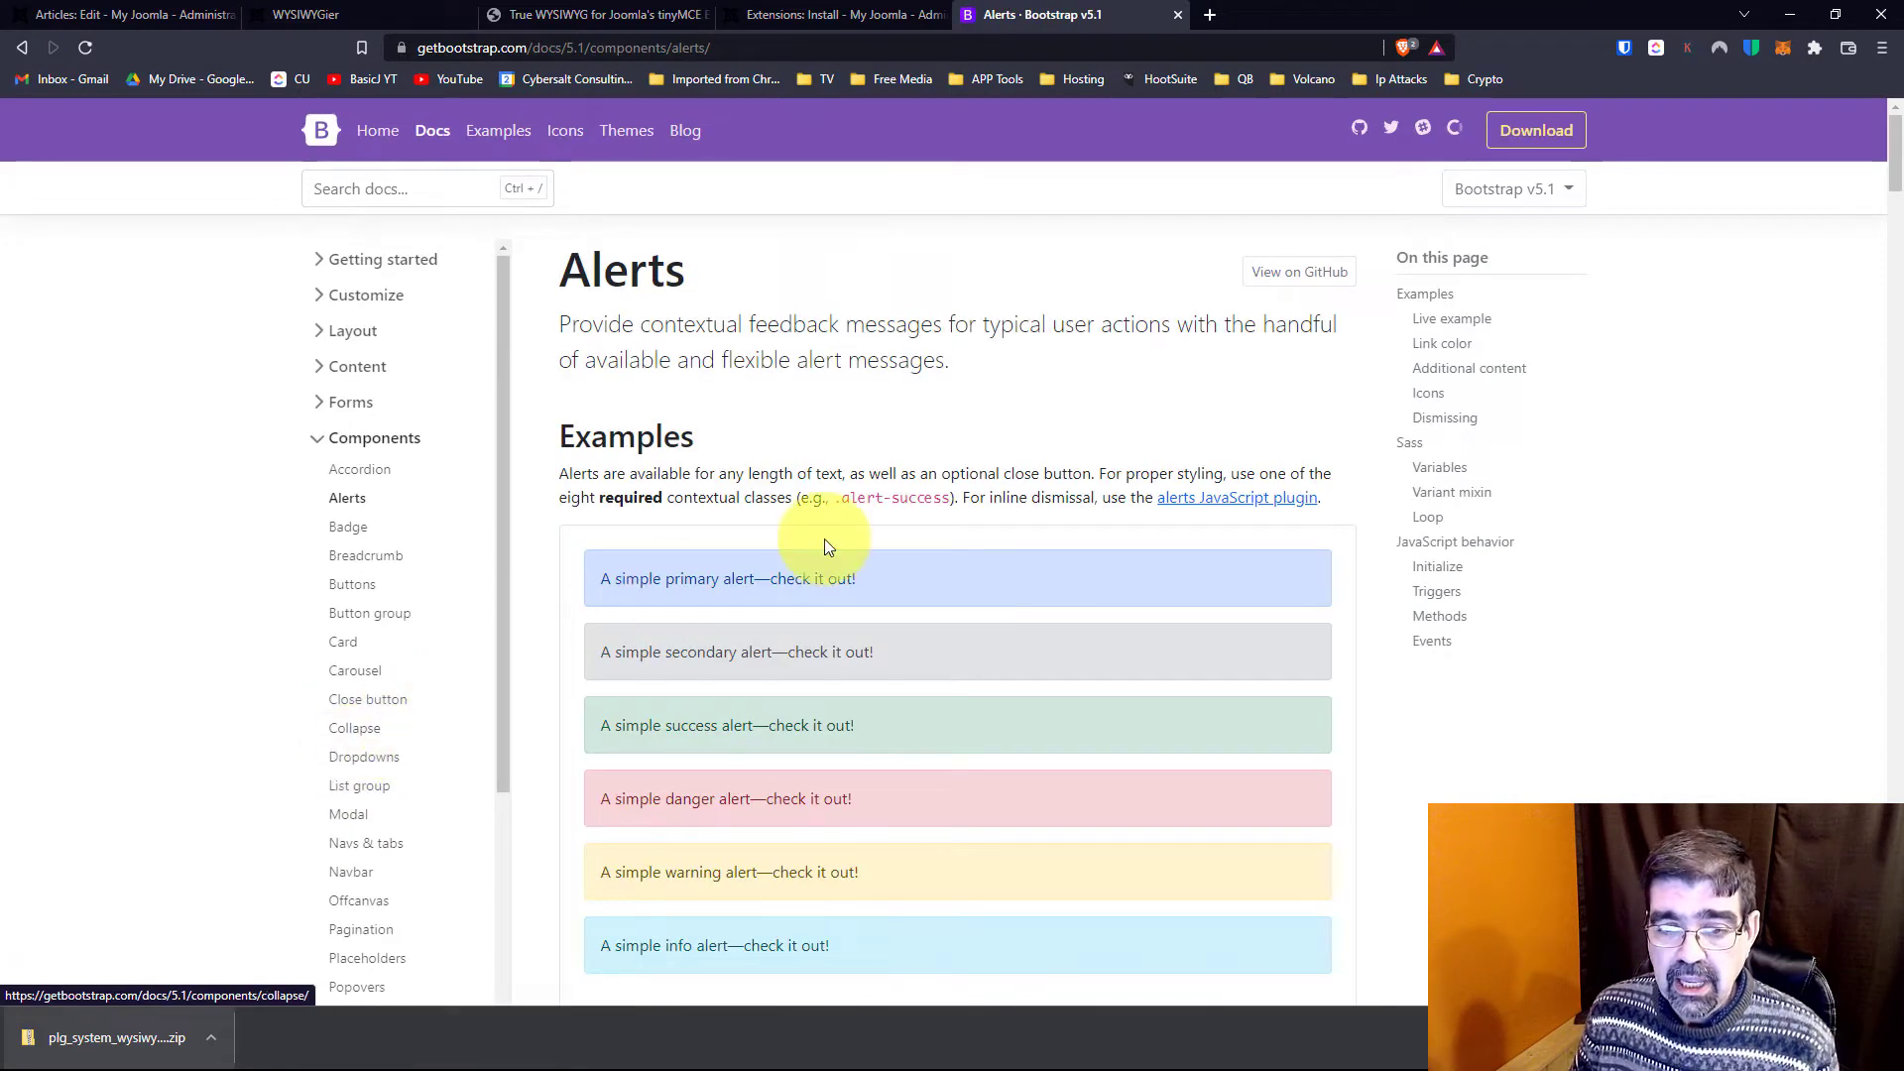
pyautogui.scroll(-7, 823, 539)
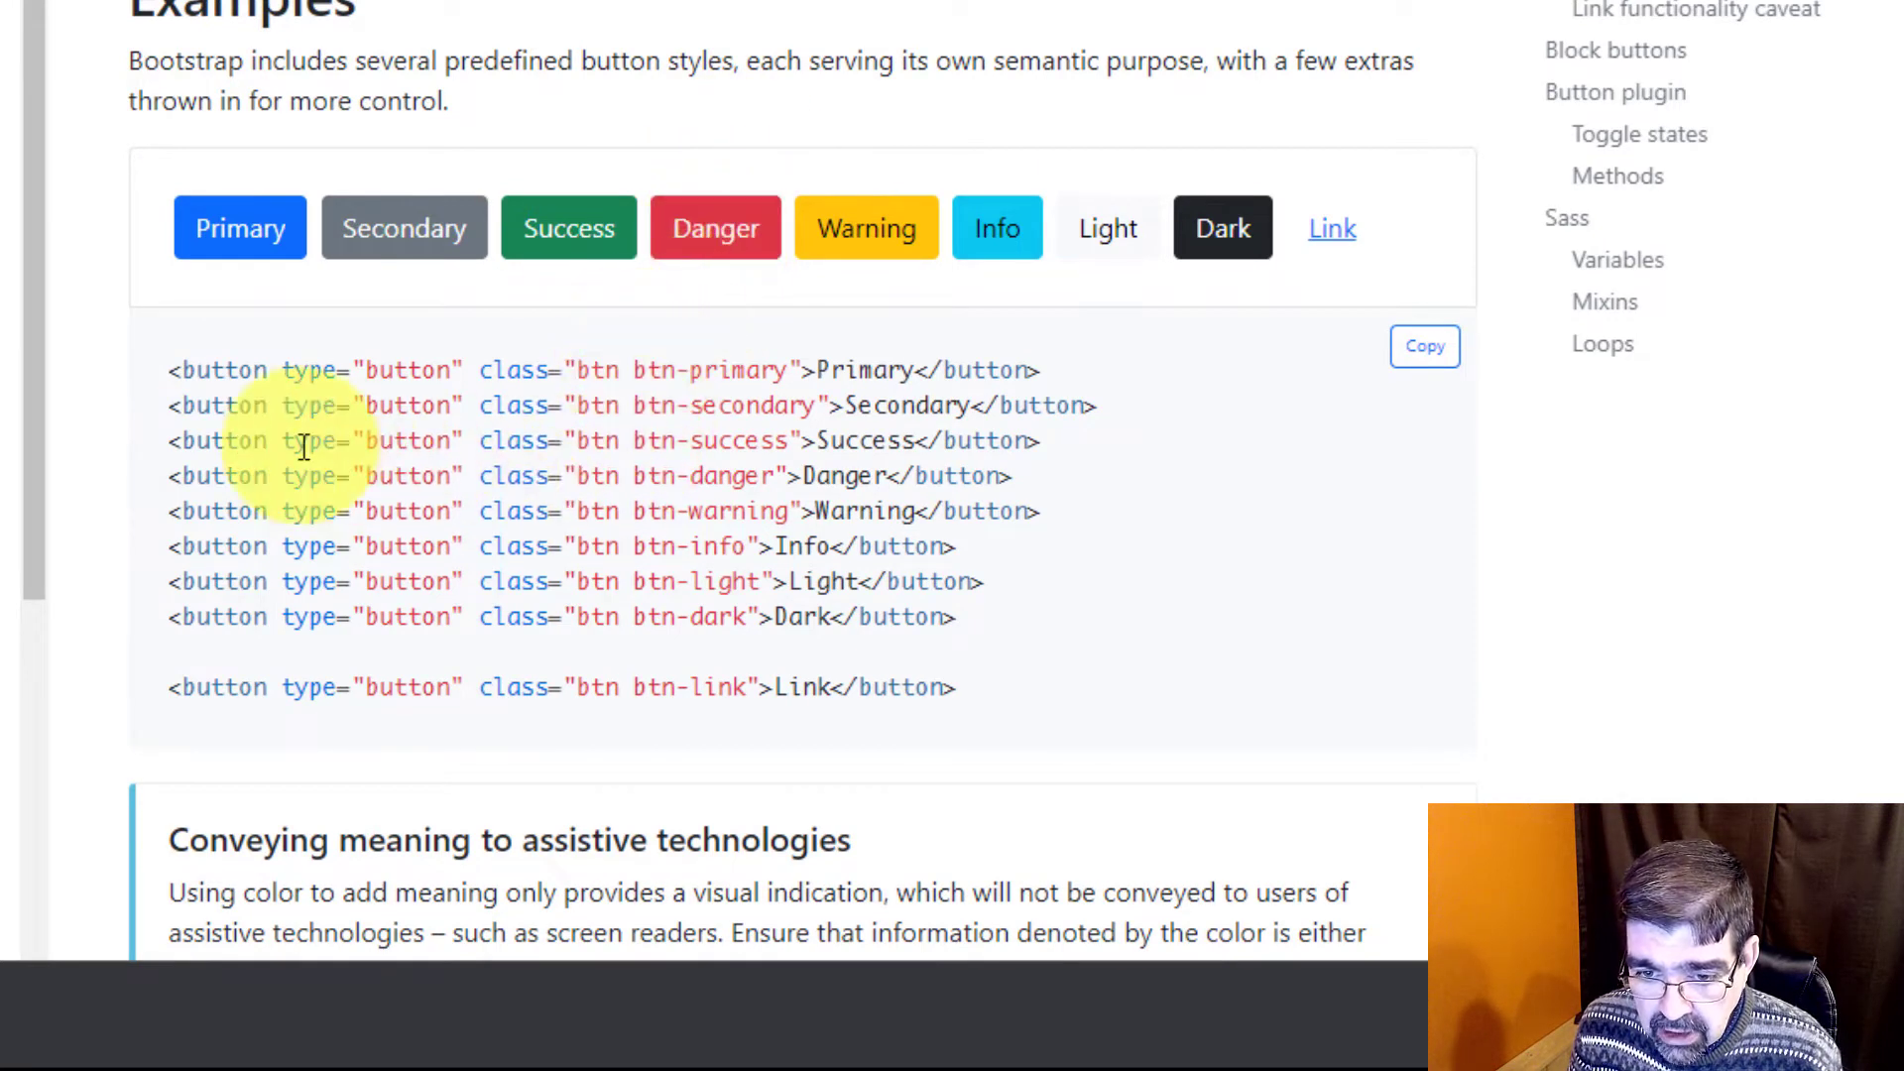
# - Copy the btn-danger Danger button example markup
pyautogui.moveTo(168, 478); pyautogui.dragTo(1017, 478)
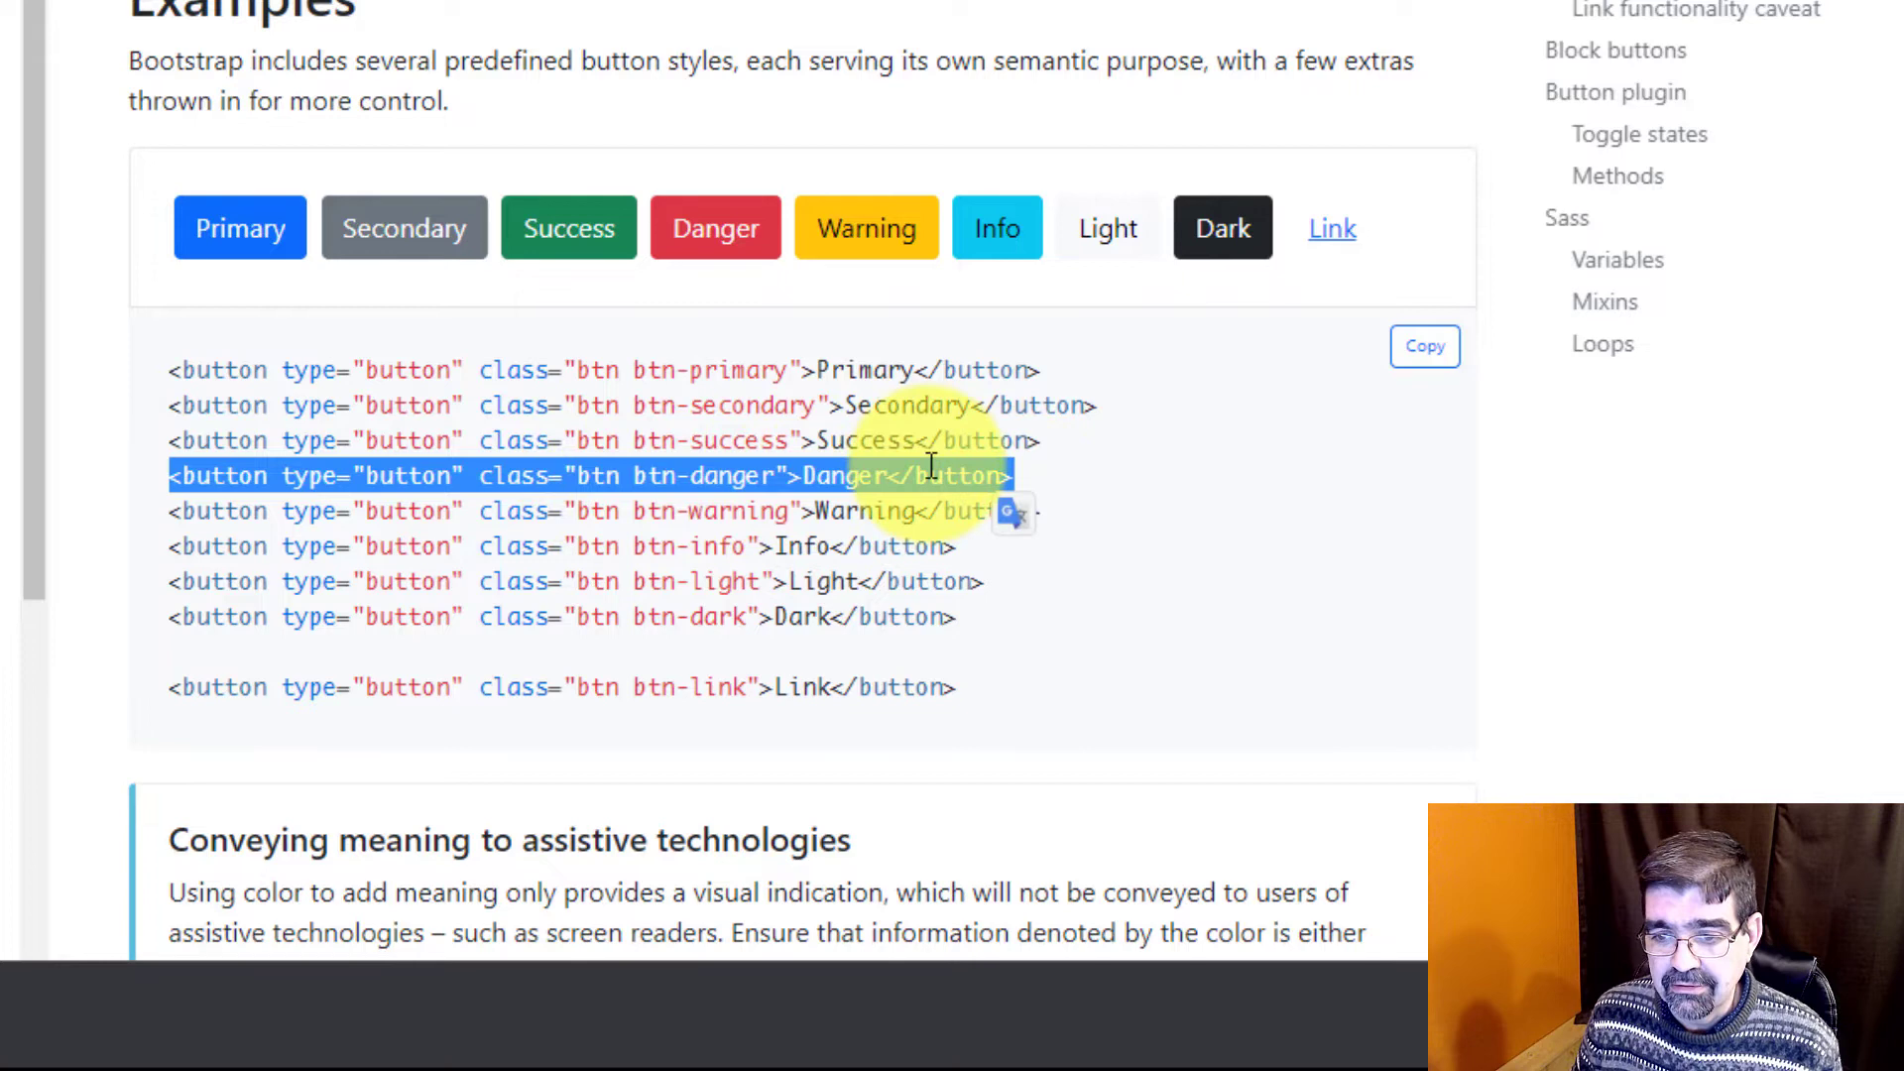
pyautogui.rightClick(931, 466)
pyautogui.click(986, 479)
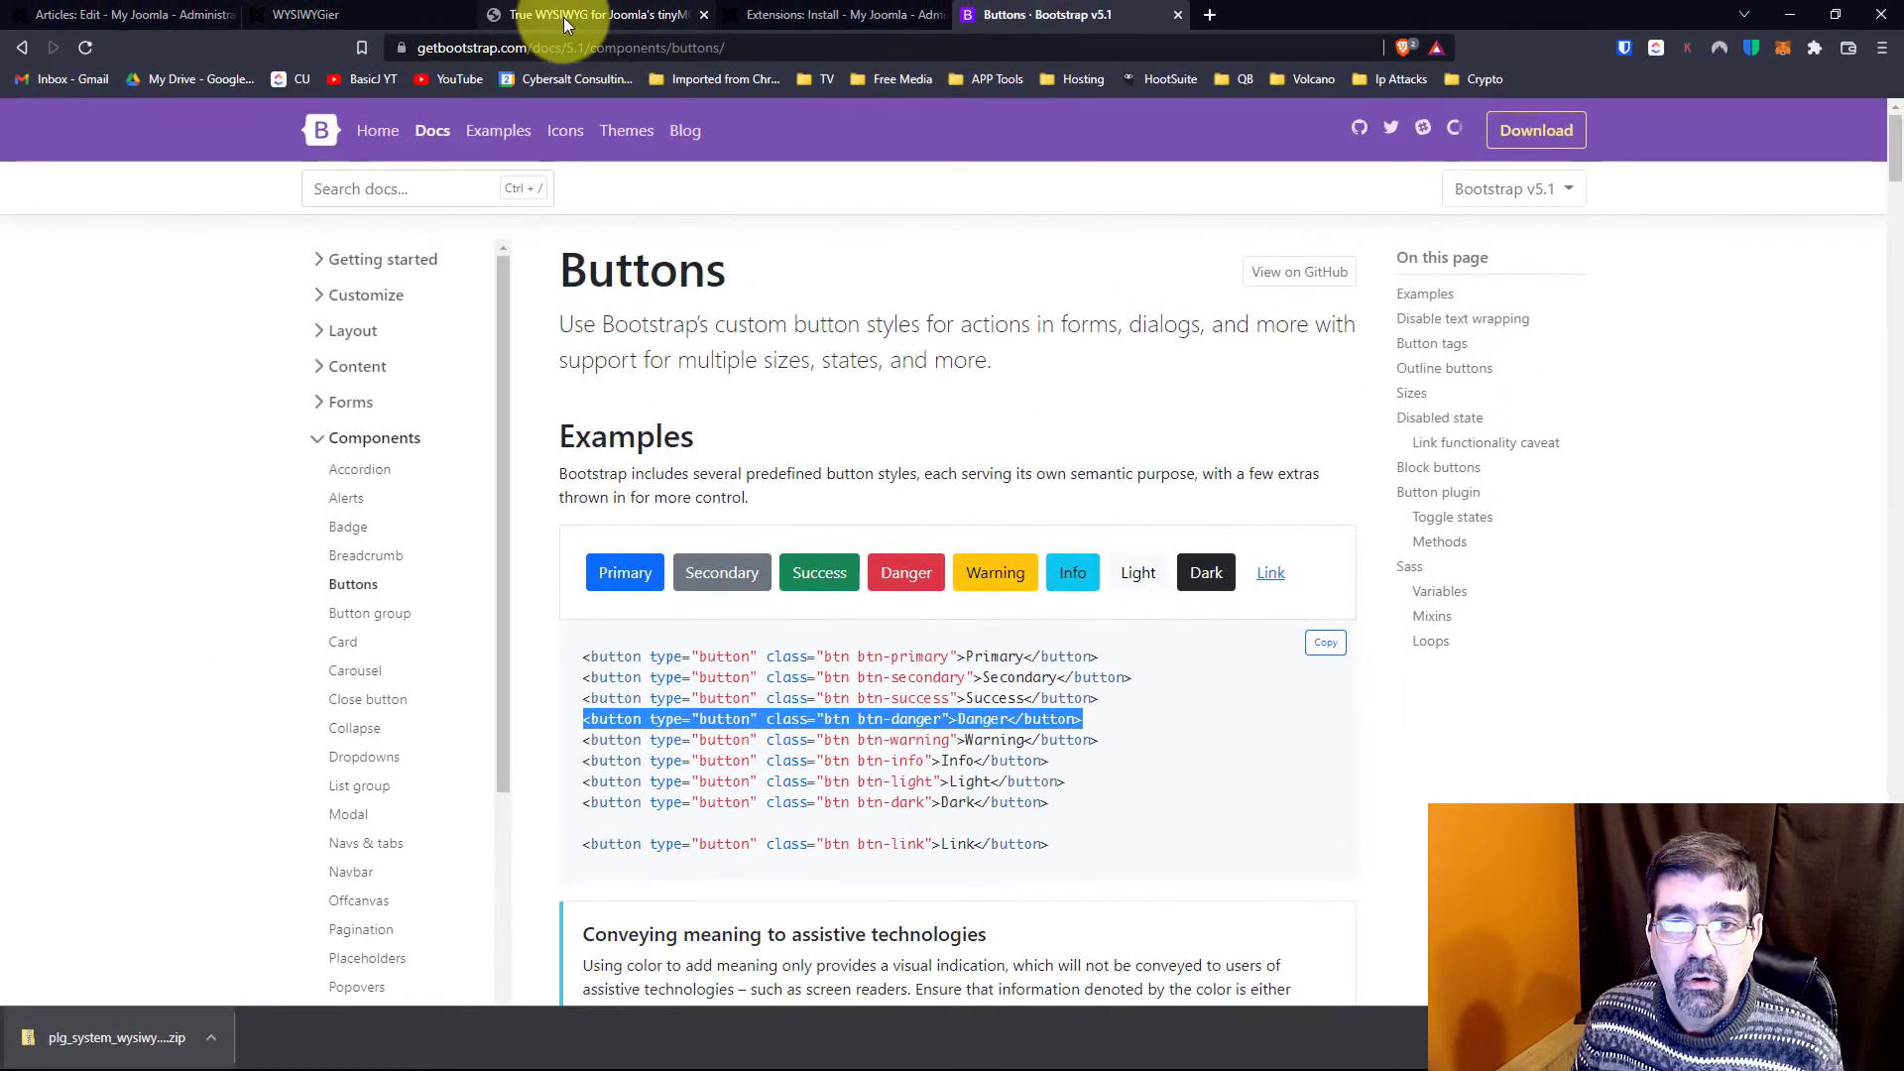
# - Paste the btn-danger button HTML after the alert's closing div in source code, then centre the button
pyautogui.click(563, 16)
pyautogui.click(348, 16)
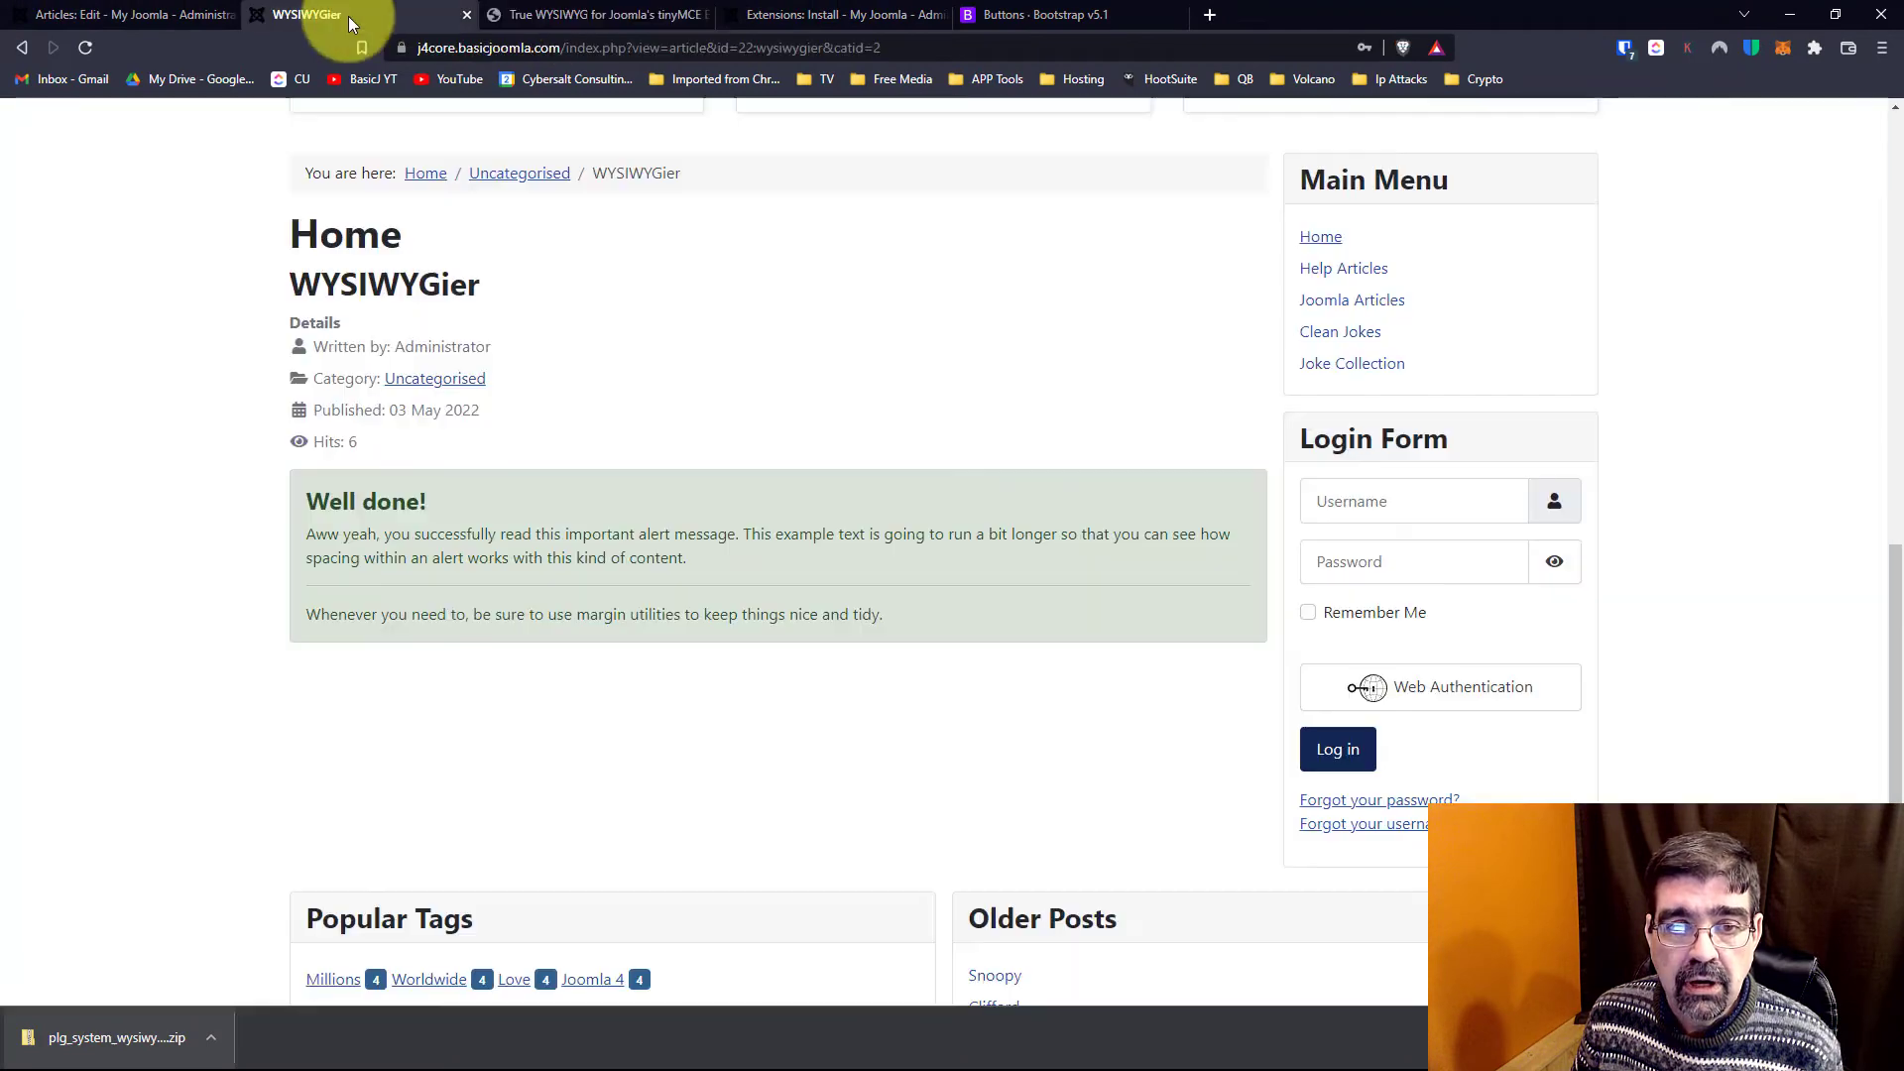
pyautogui.click(99, 15)
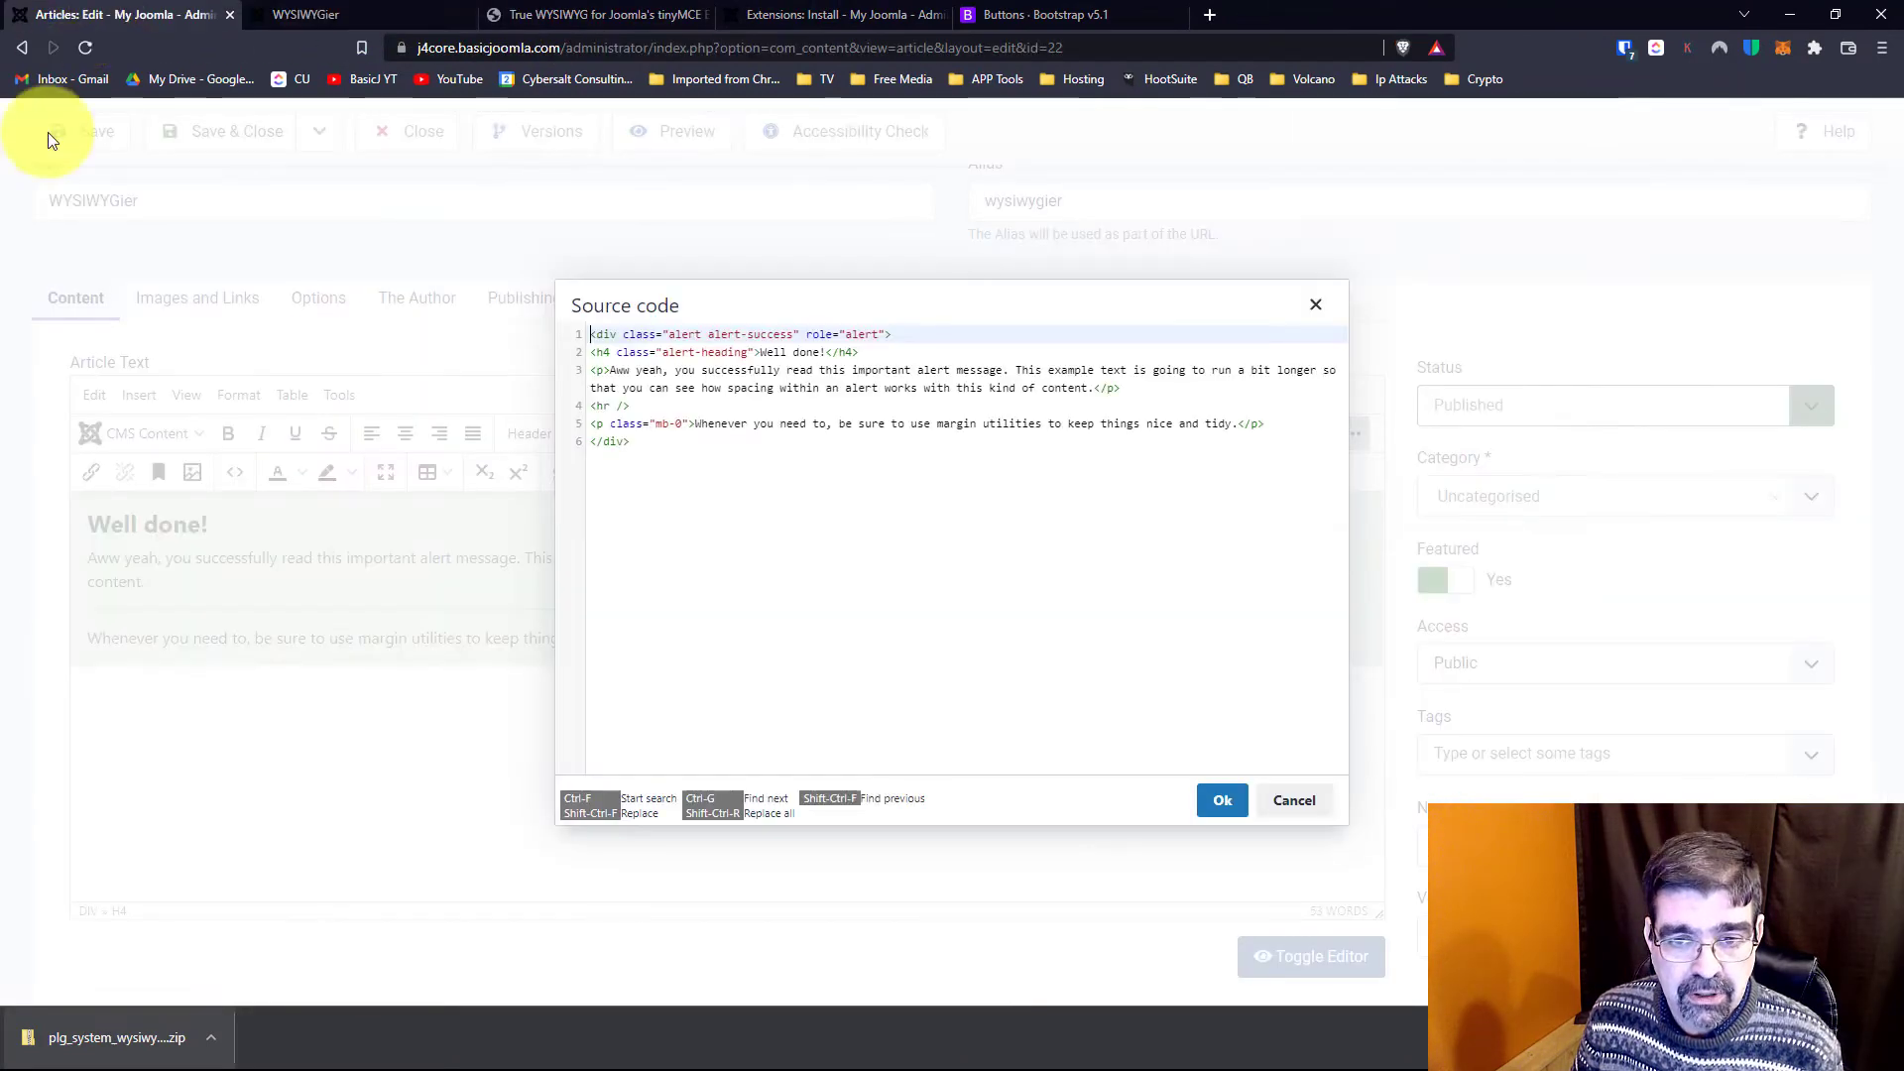
pyautogui.click(672, 447)
pyautogui.press('Return')
pyautogui.press('Return')
pyautogui.hotkey('ctrl', 'v')
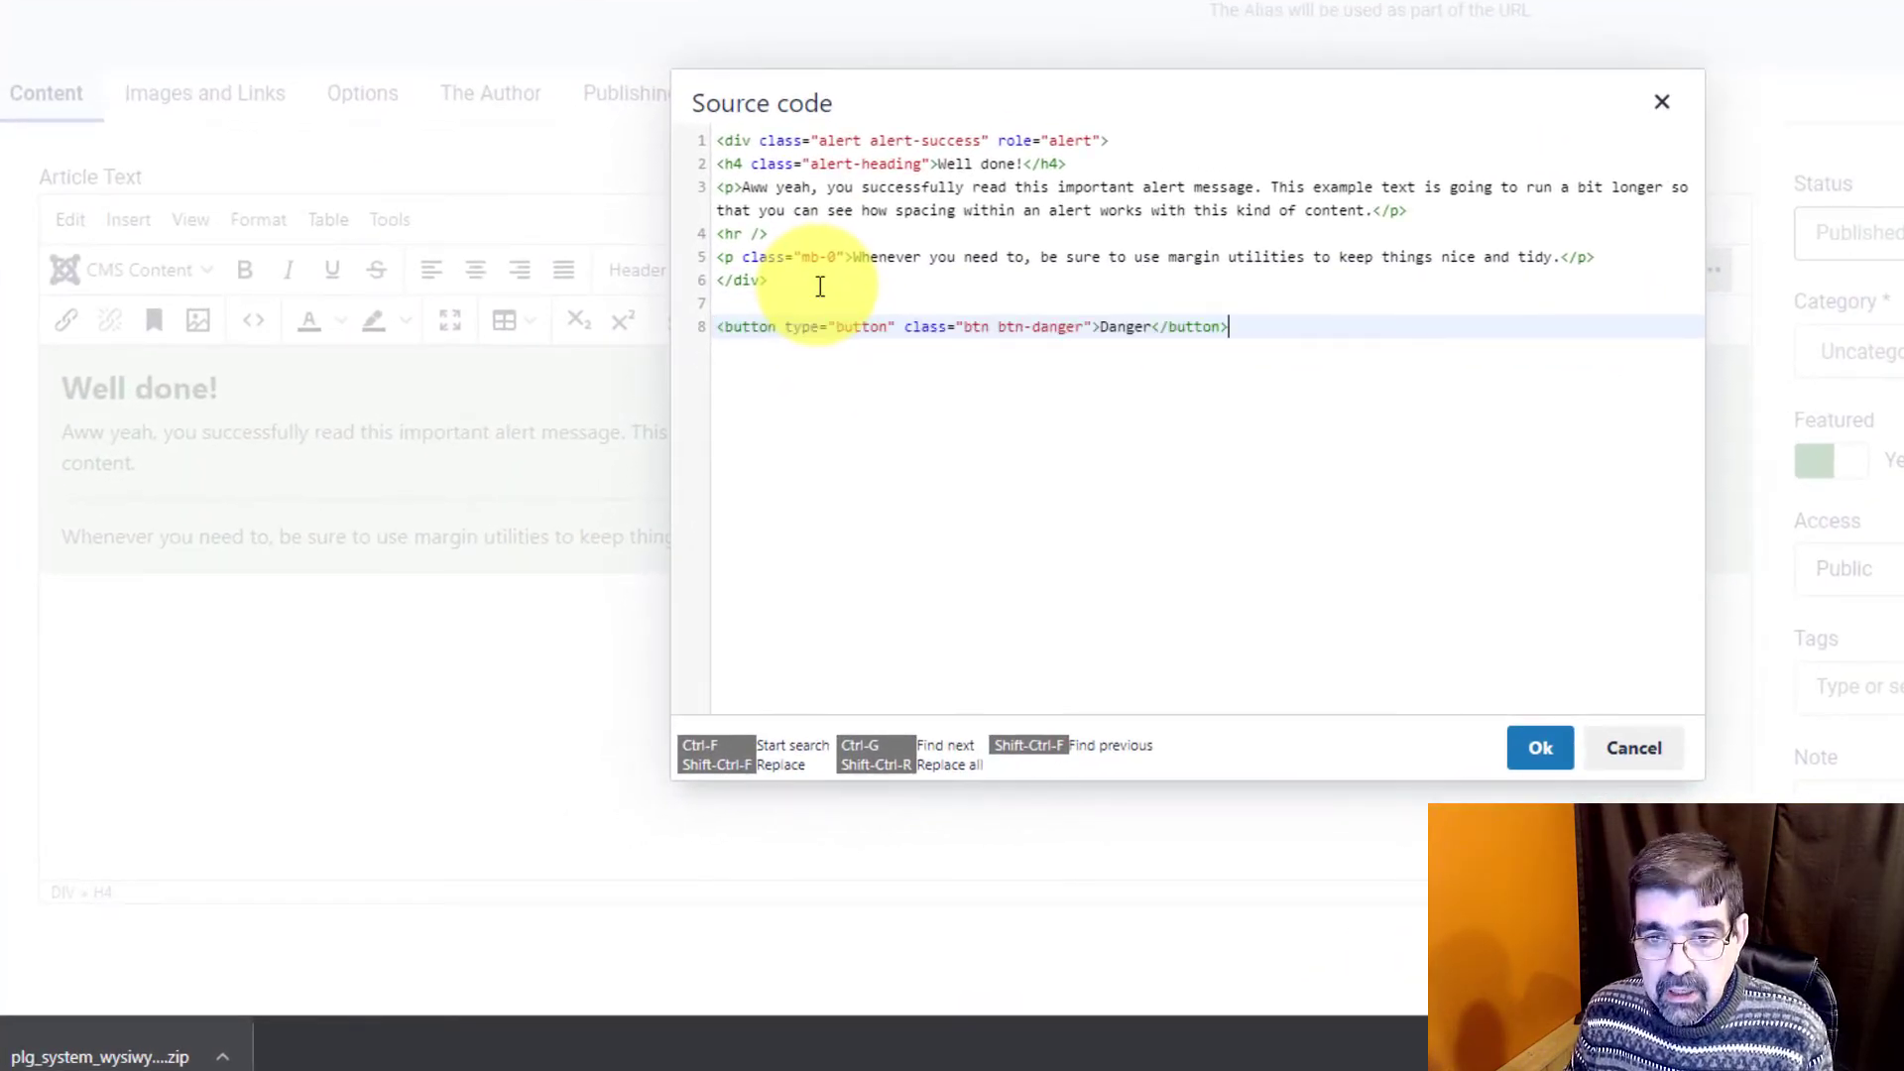
pyautogui.click(1539, 750)
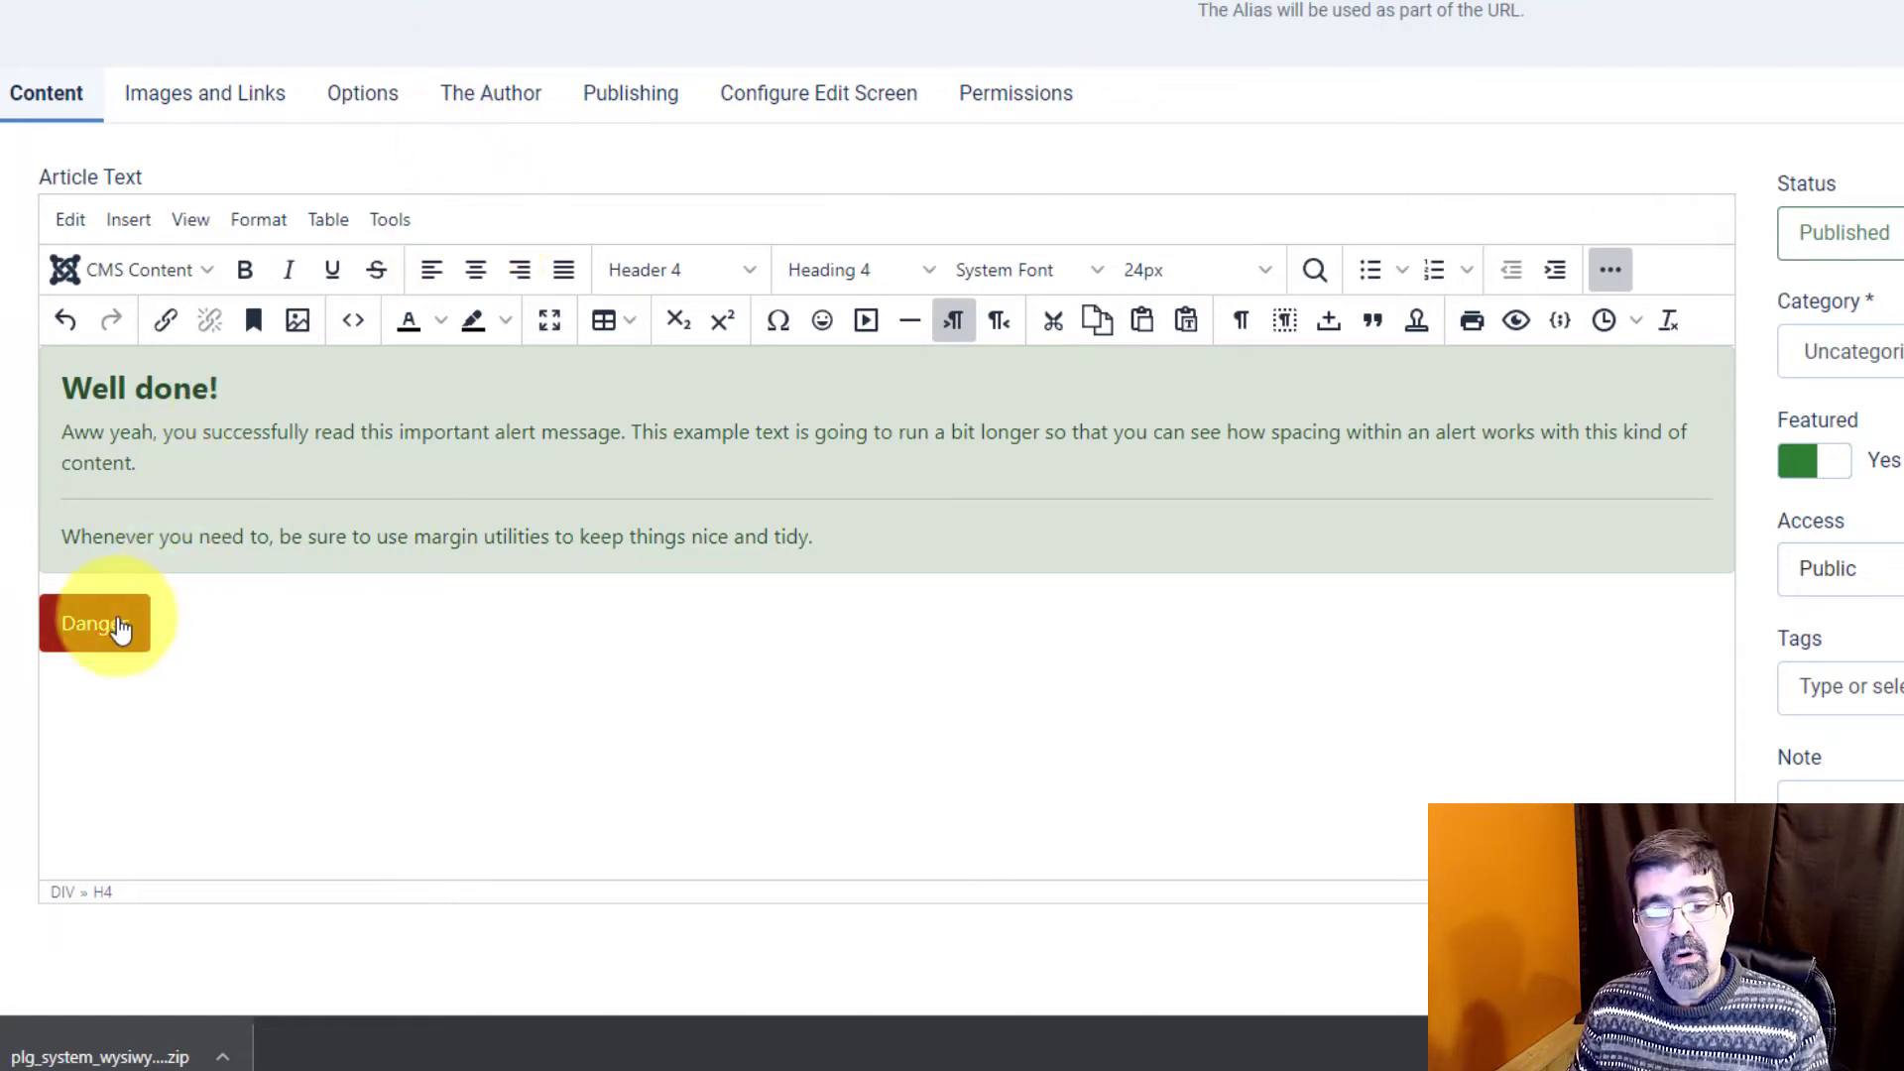
pyautogui.click(221, 622)
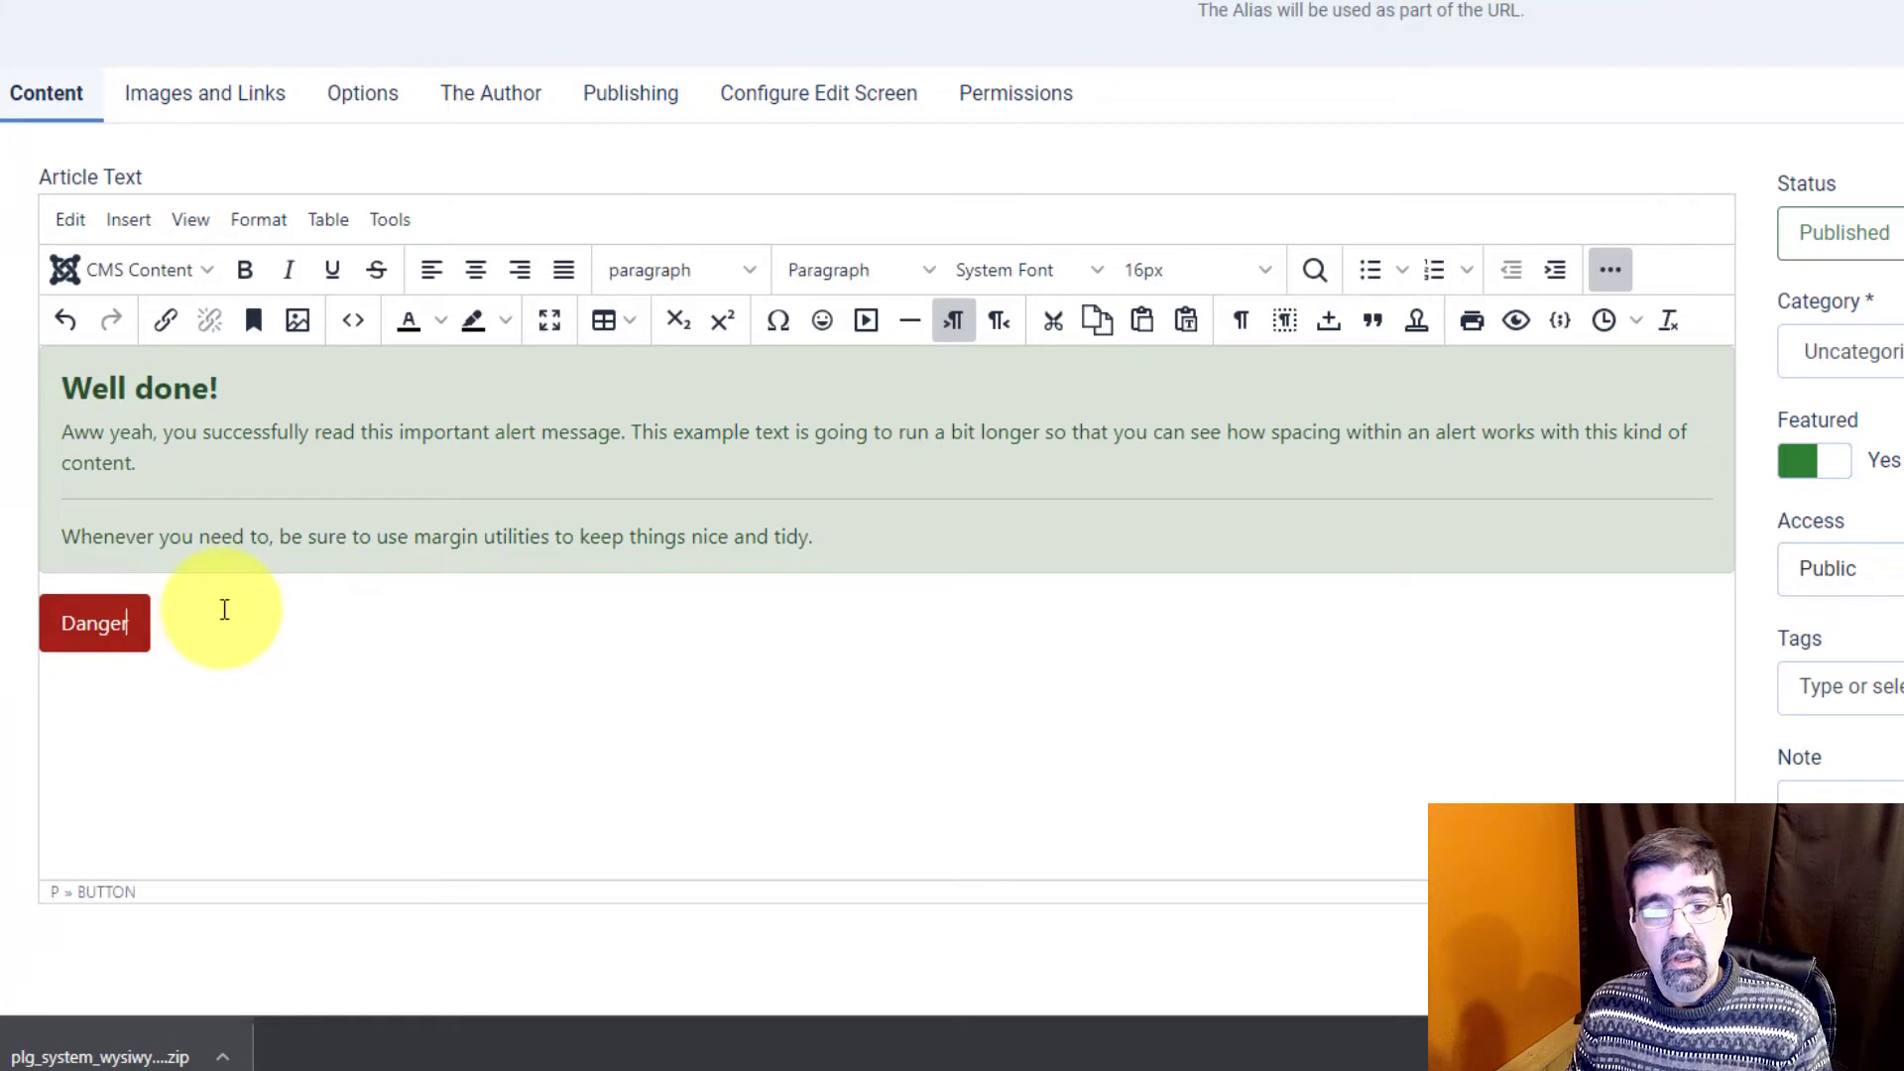
pyautogui.click(474, 271)
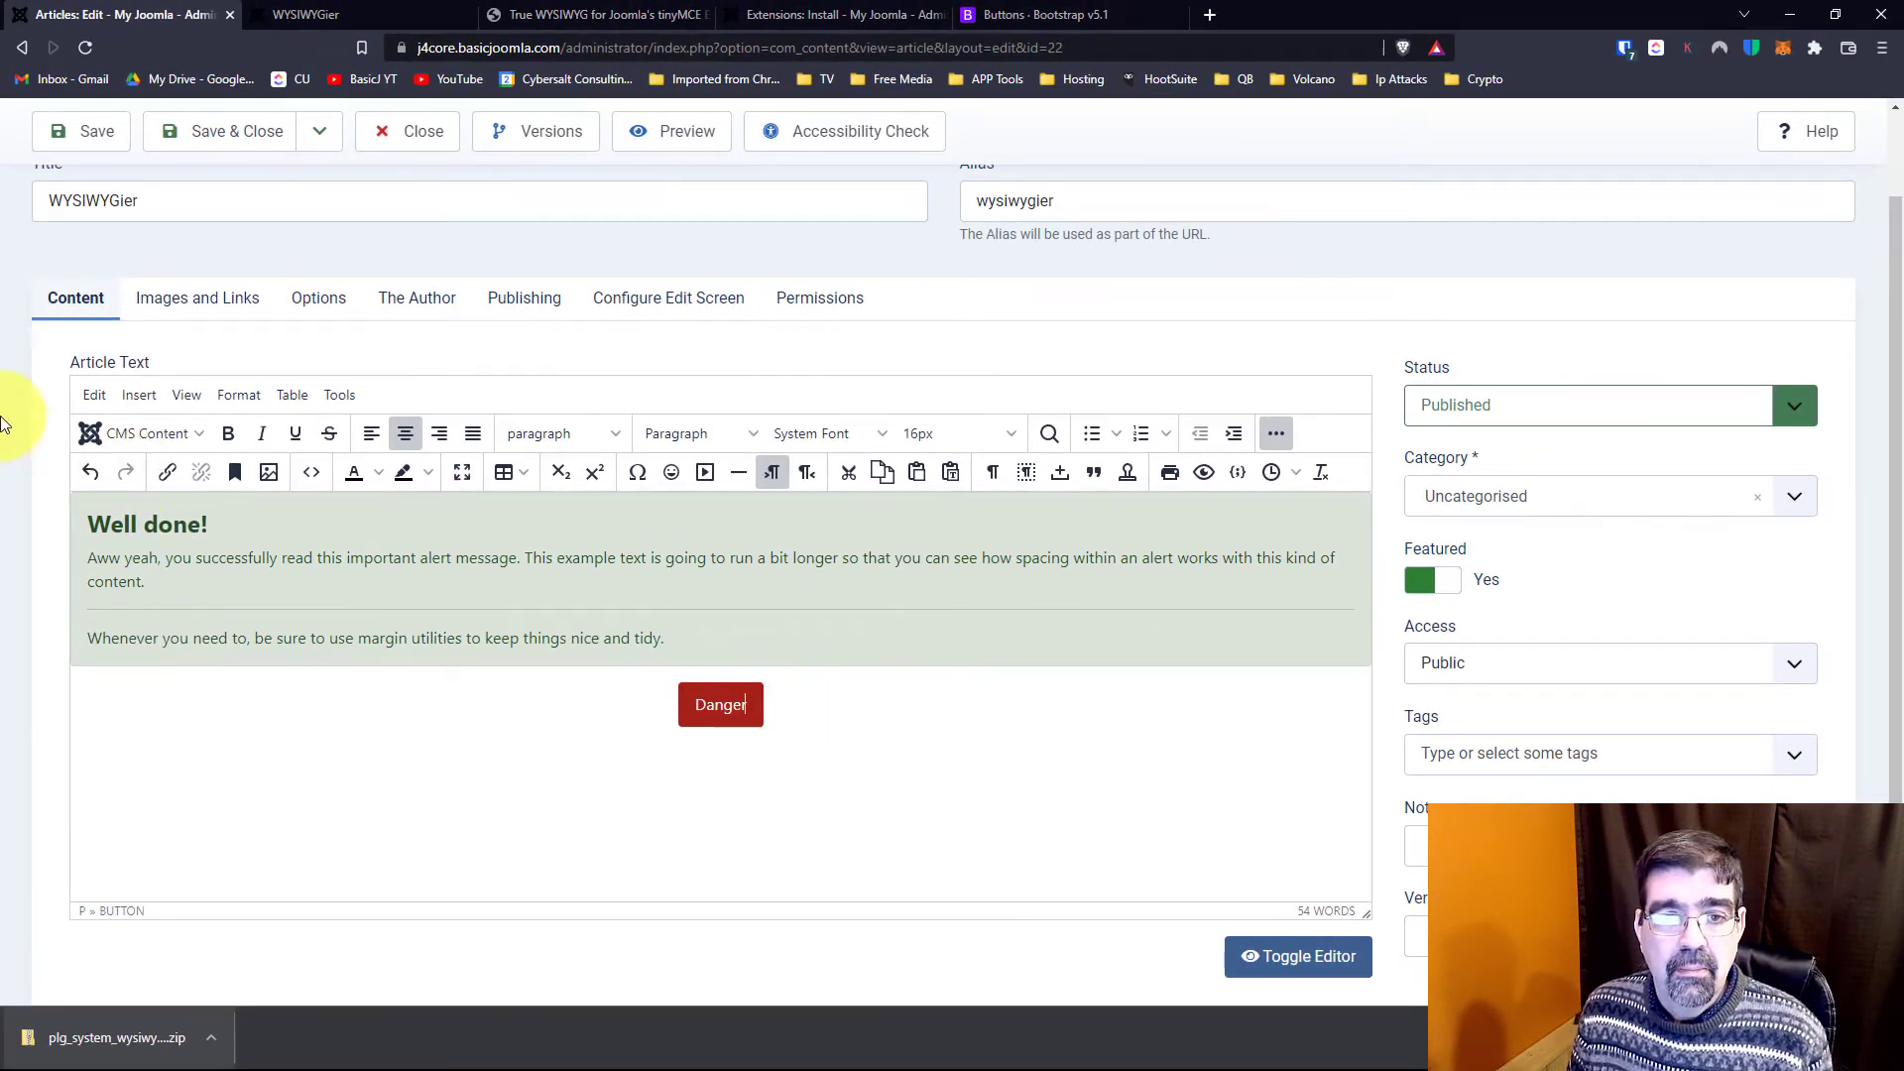
# - Save the WYSIWYGier article and reload its front-end page to show the centred Danger button
pyautogui.click(91, 135)
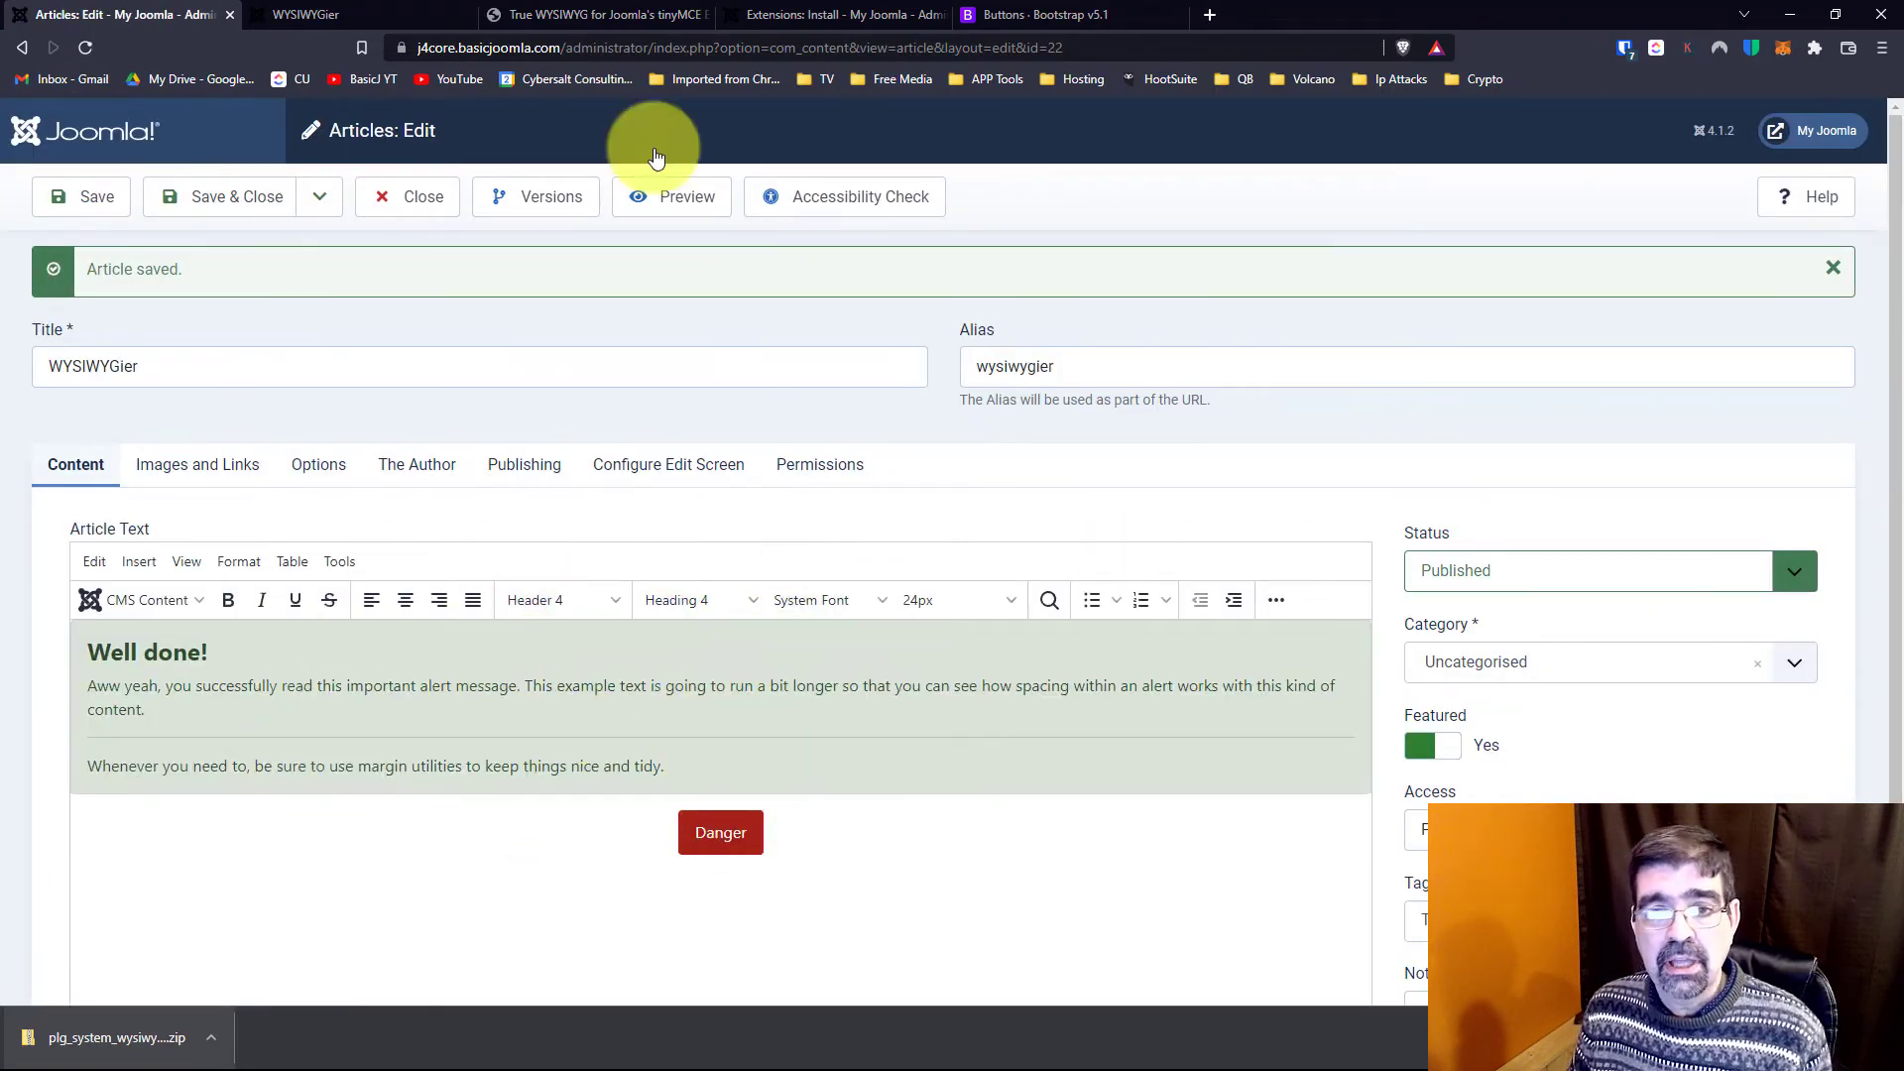
pyautogui.click(357, 14)
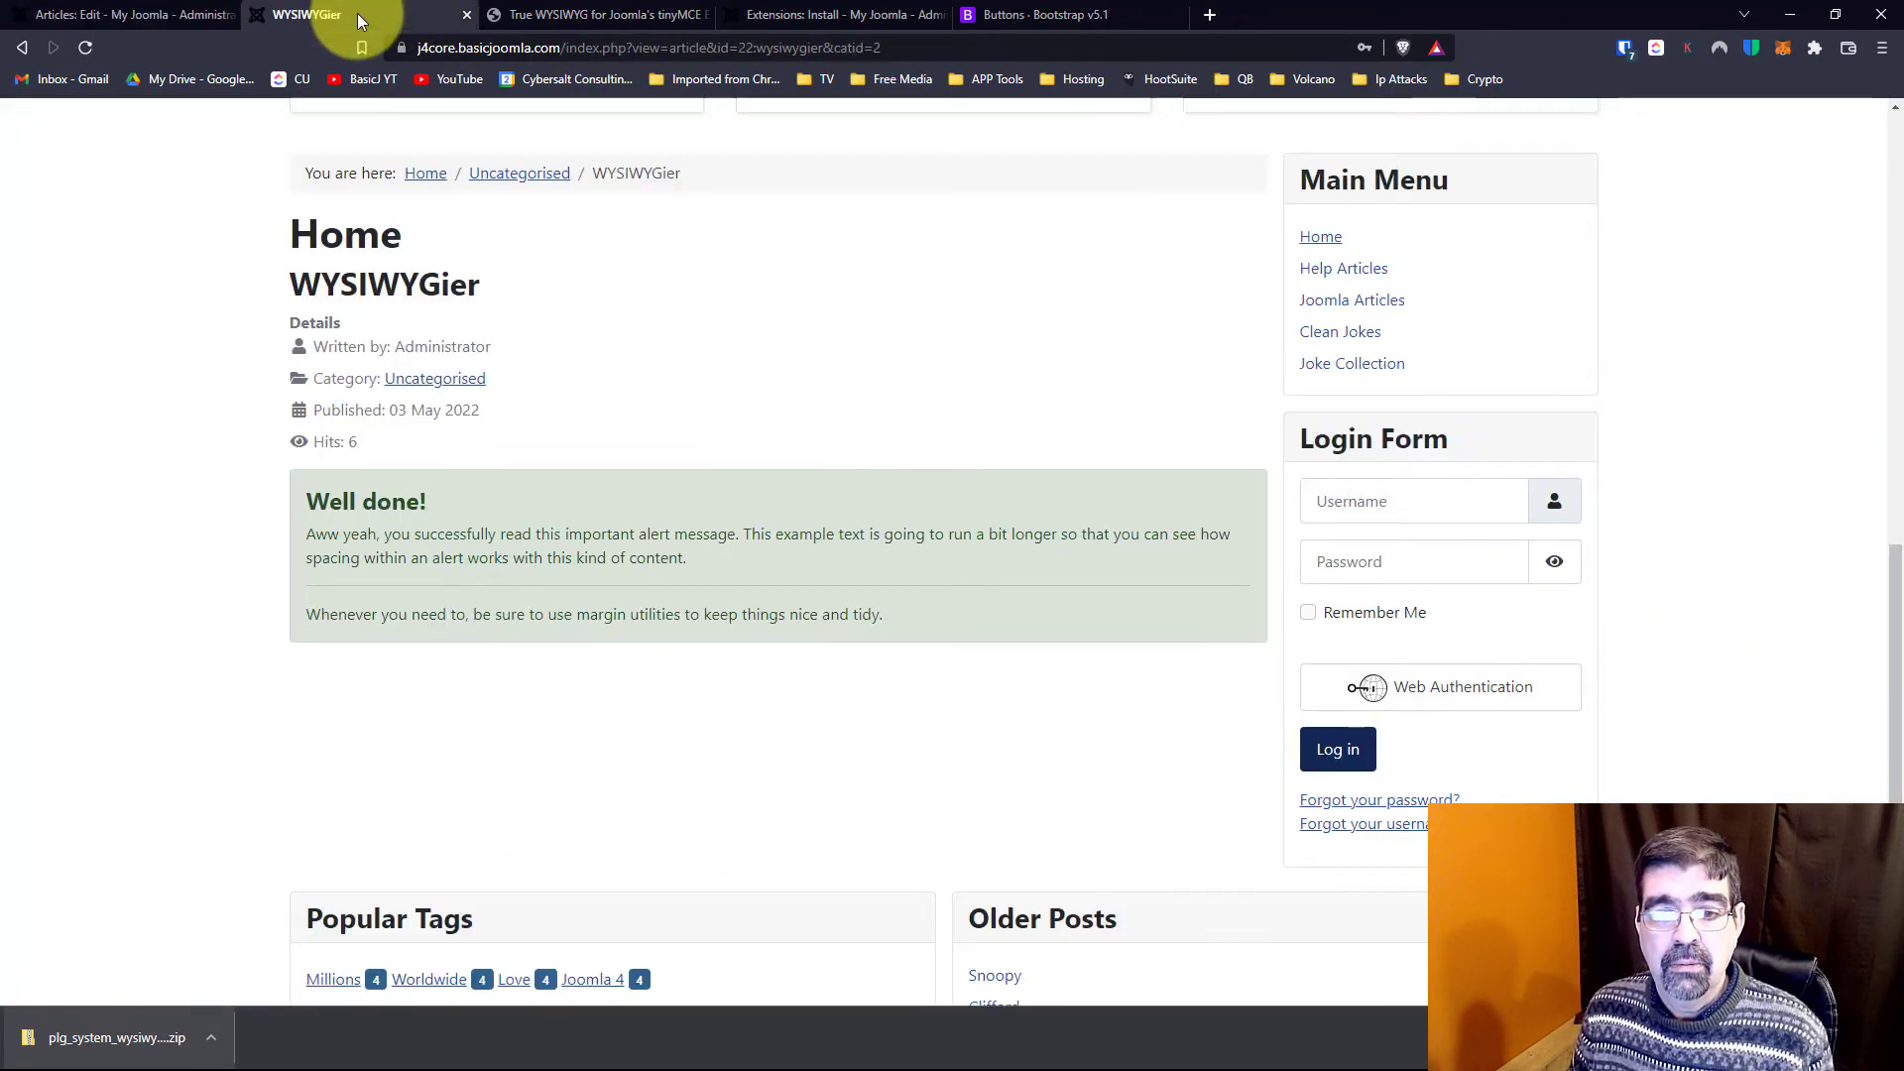
pyautogui.click(85, 47)
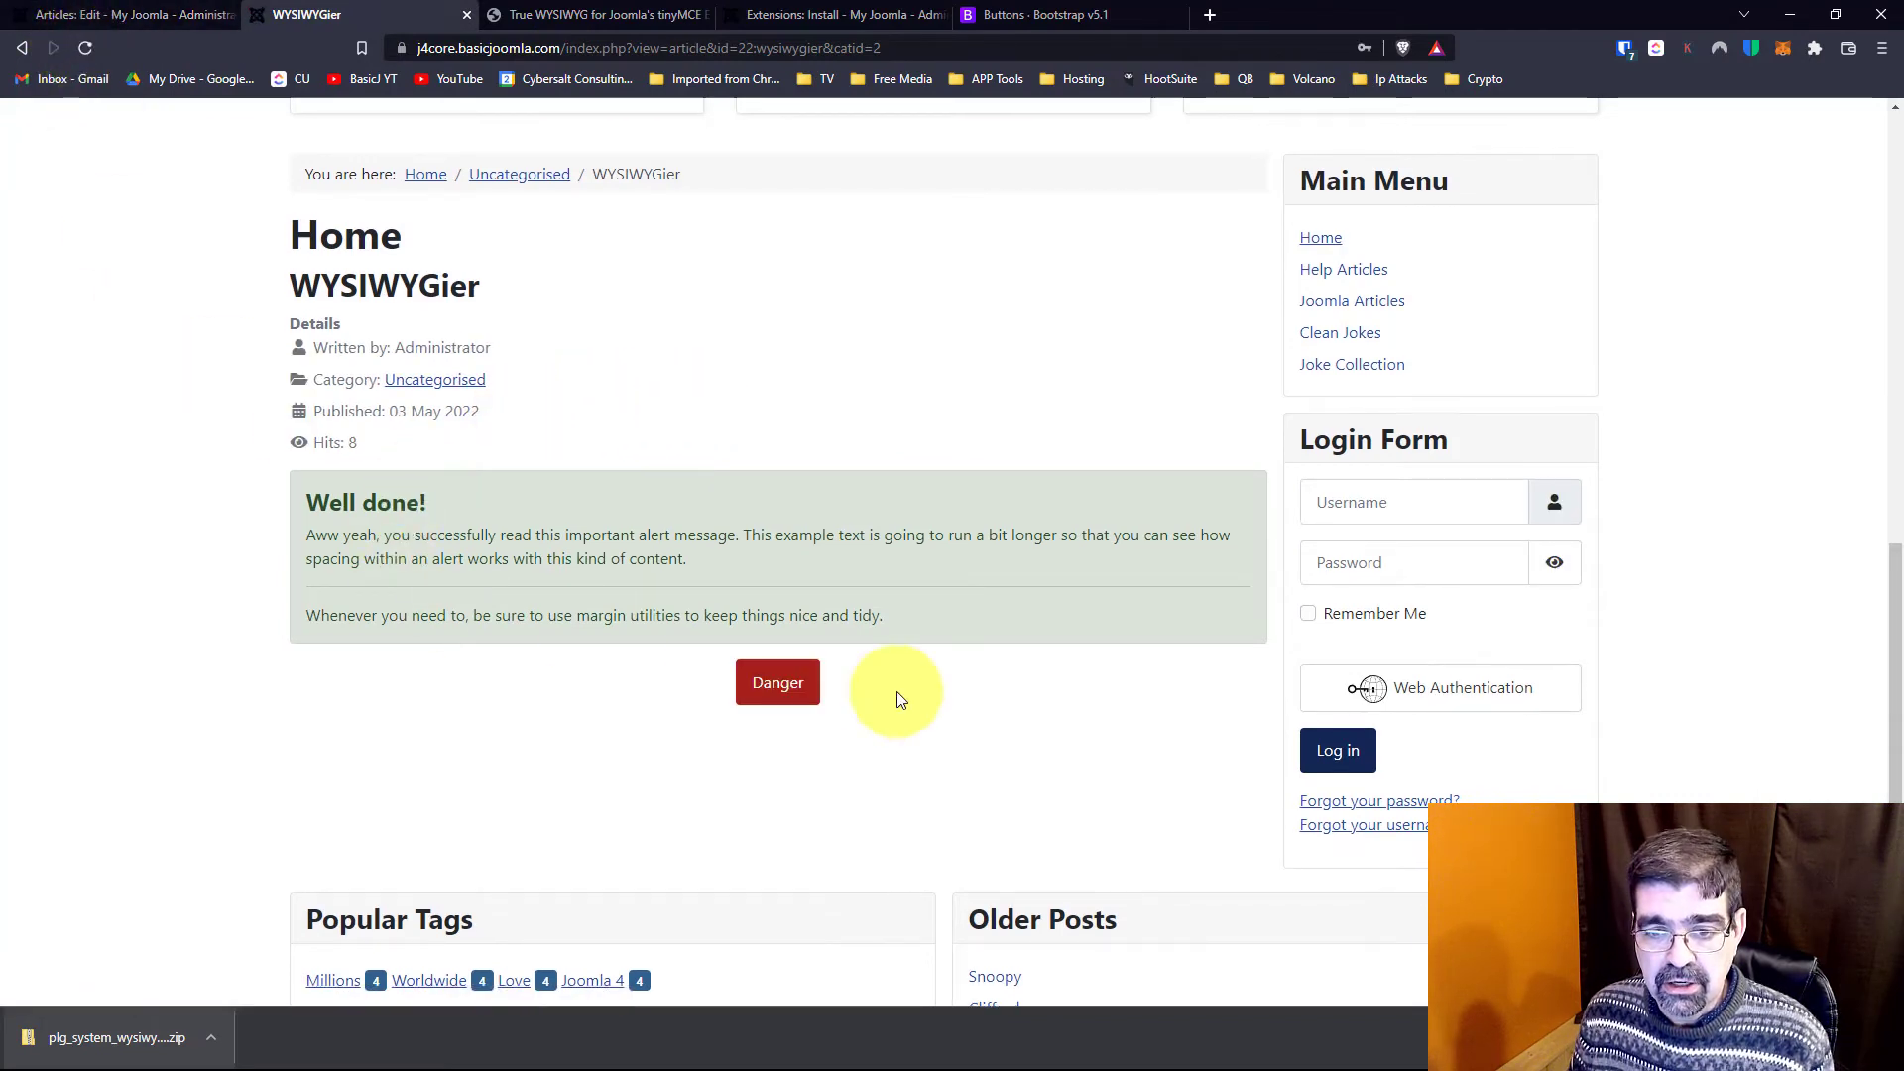